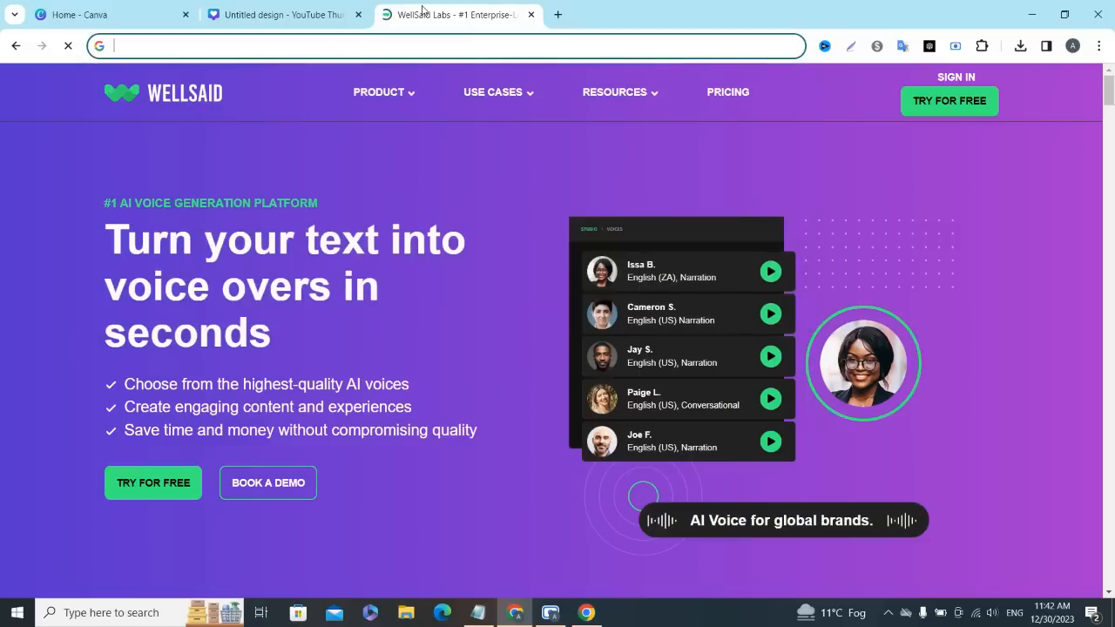
# - Load the google.com home page in the current browser tab
pyautogui.write('google')
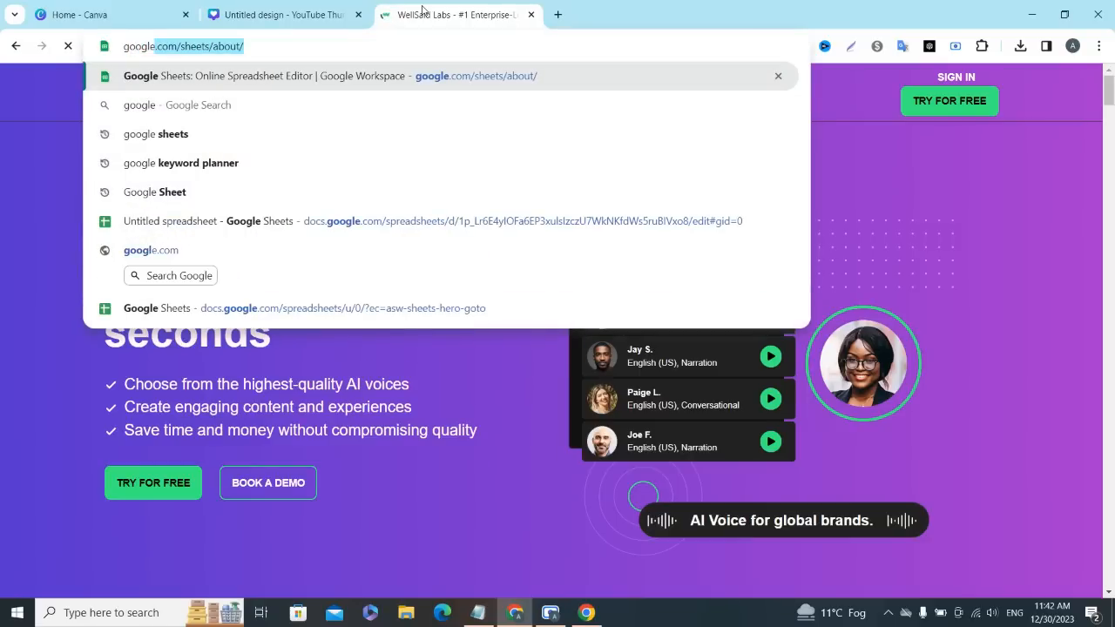
pyautogui.press('BackSpace')
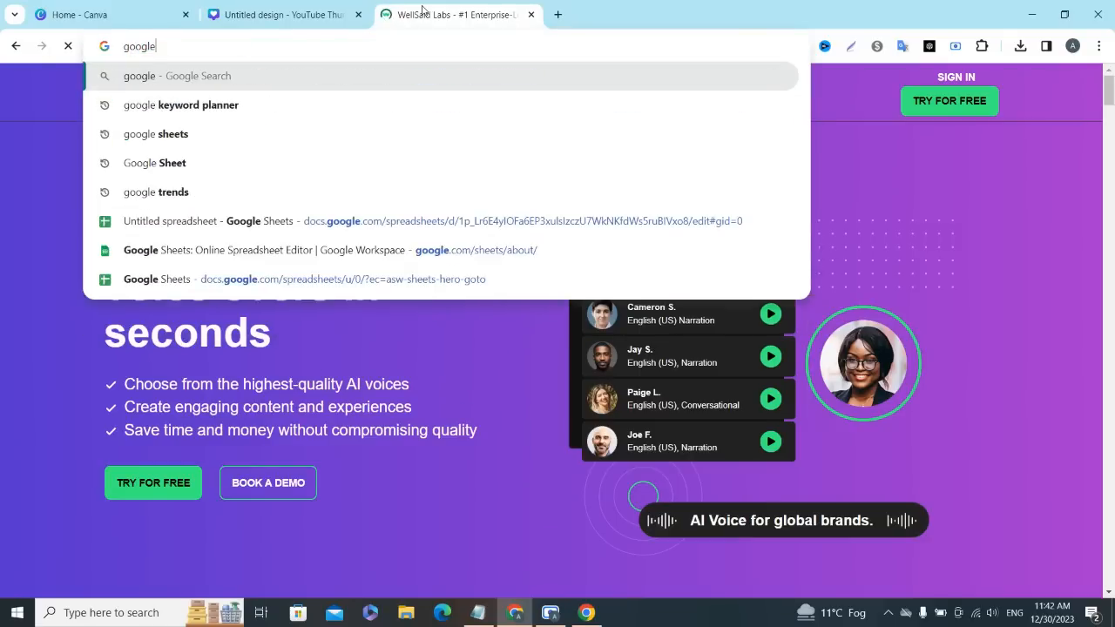
pyautogui.write('.com')
pyautogui.press('Return')
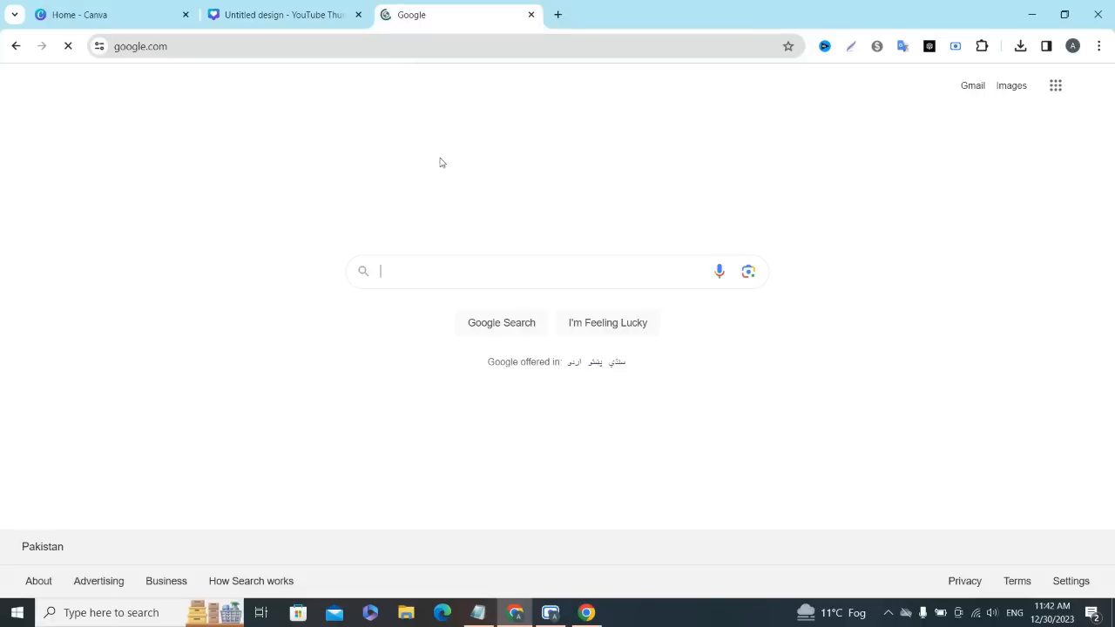
# - Search Google for "Wellsaid labs logo" and show the image results
pyautogui.click(443, 277)
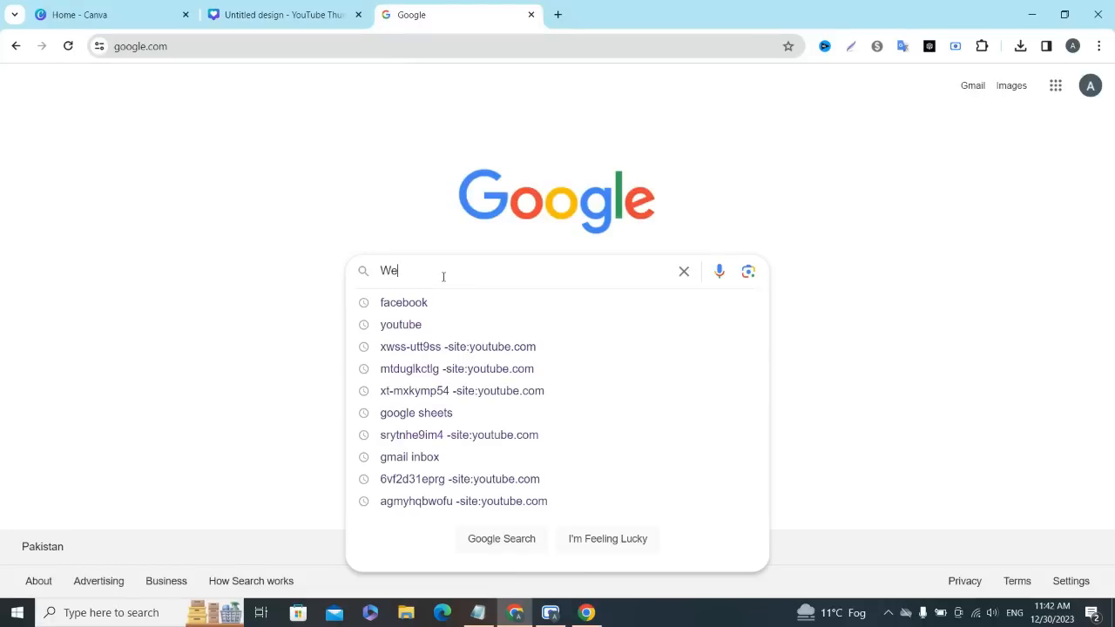
pyautogui.write('Wellsaid labs')
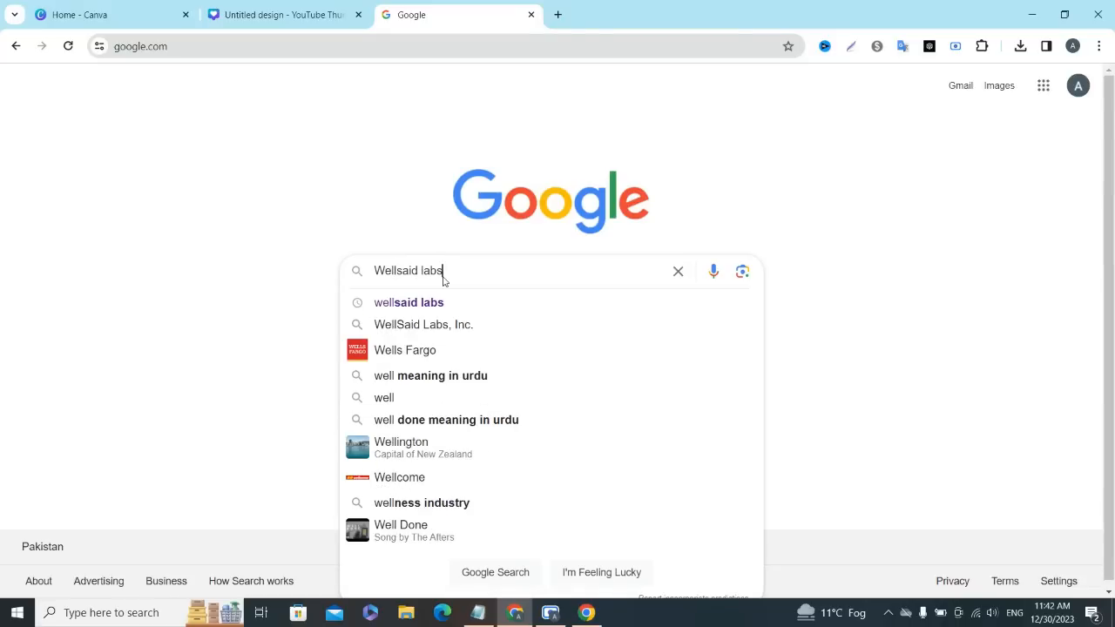
pyautogui.write('logo')
pyautogui.press('Return')
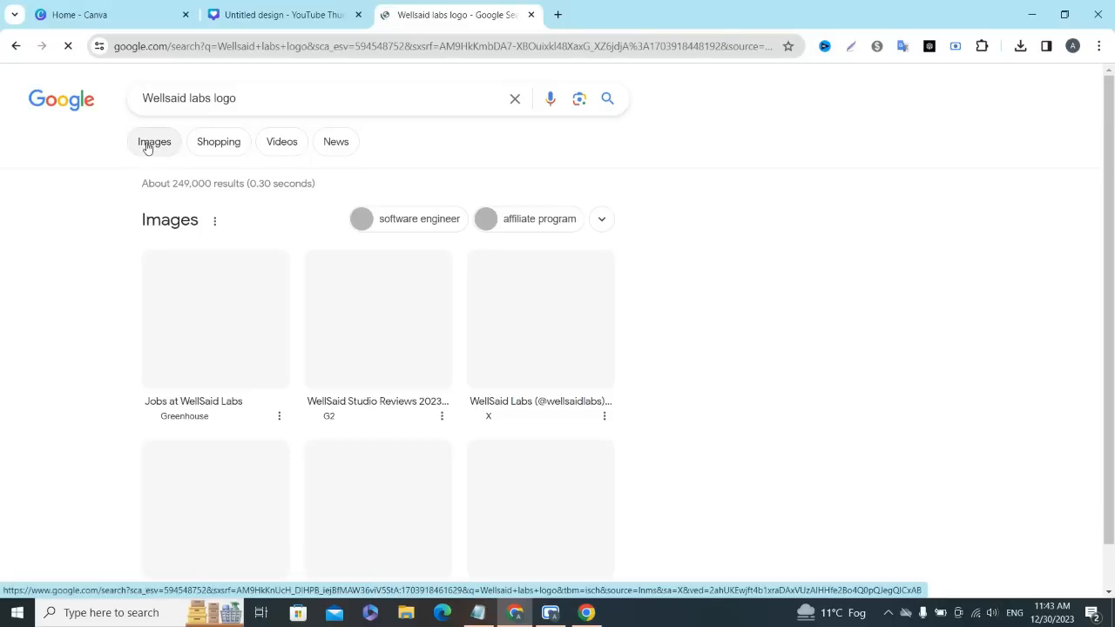
pyautogui.click(148, 145)
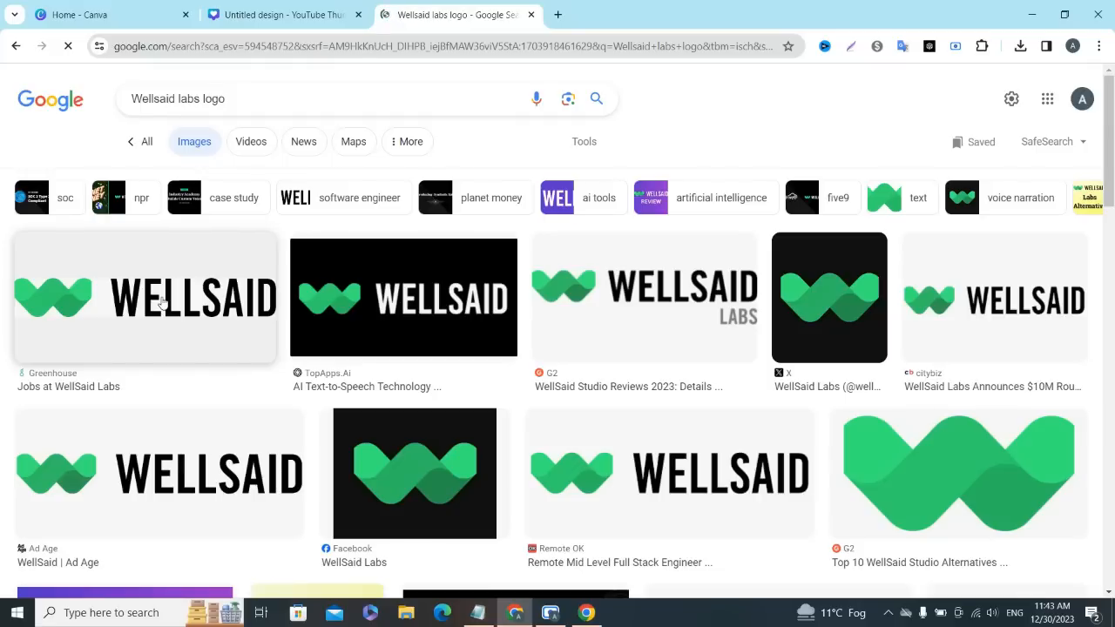
# - Save the WellSaid logo from the Greenhouse result as WSL_Logo_Black_(1) with file type All Files, and close the search page
pyautogui.click(162, 301)
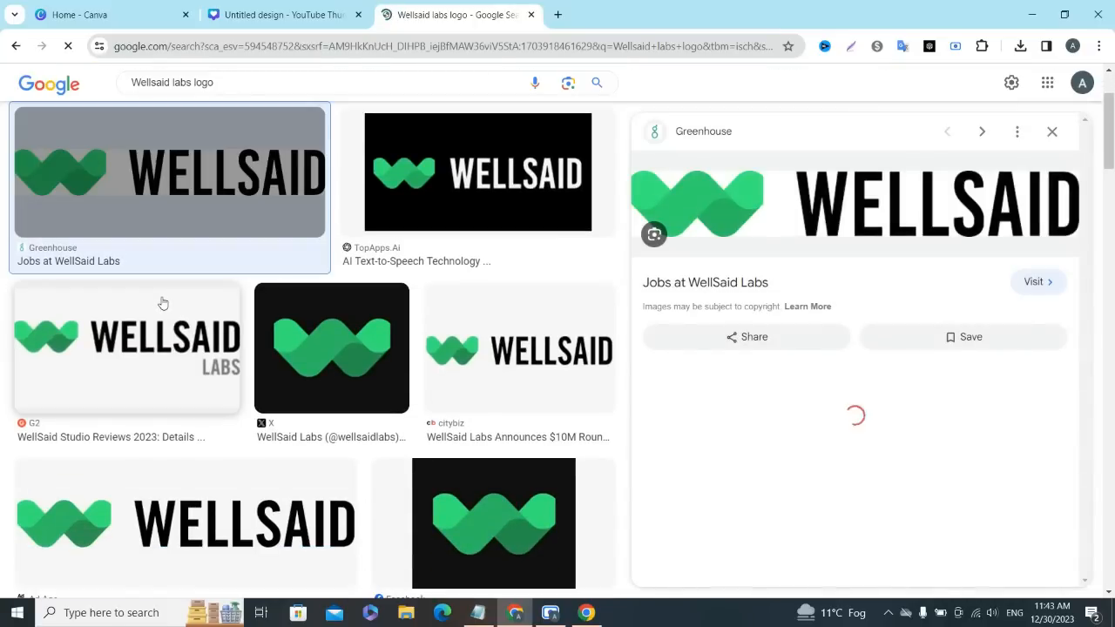
pyautogui.rightClick(868, 203)
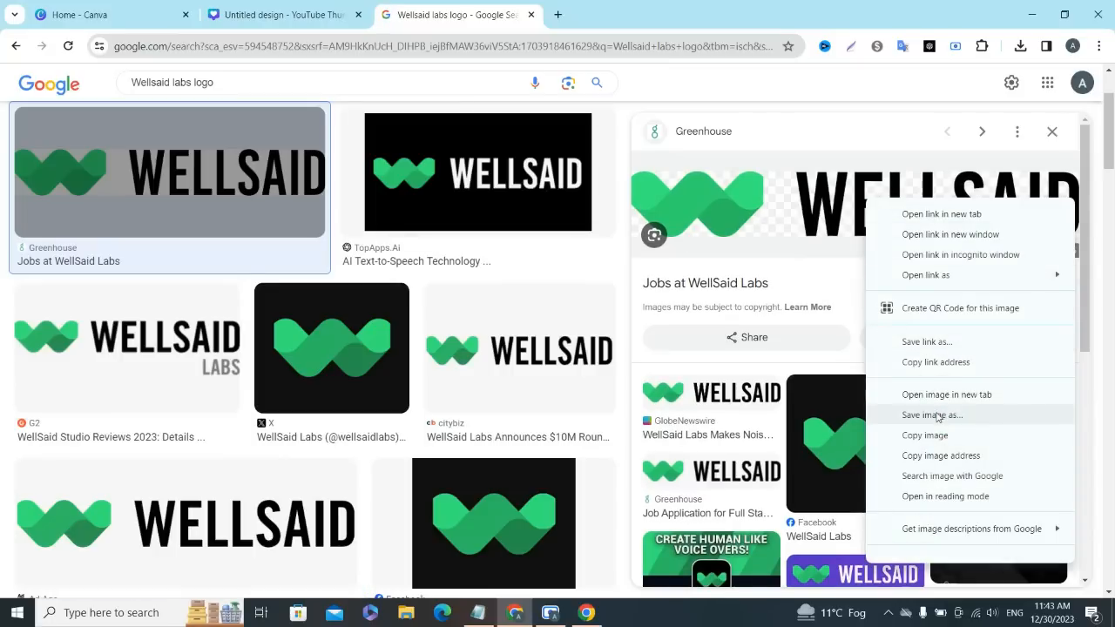
pyautogui.click(938, 417)
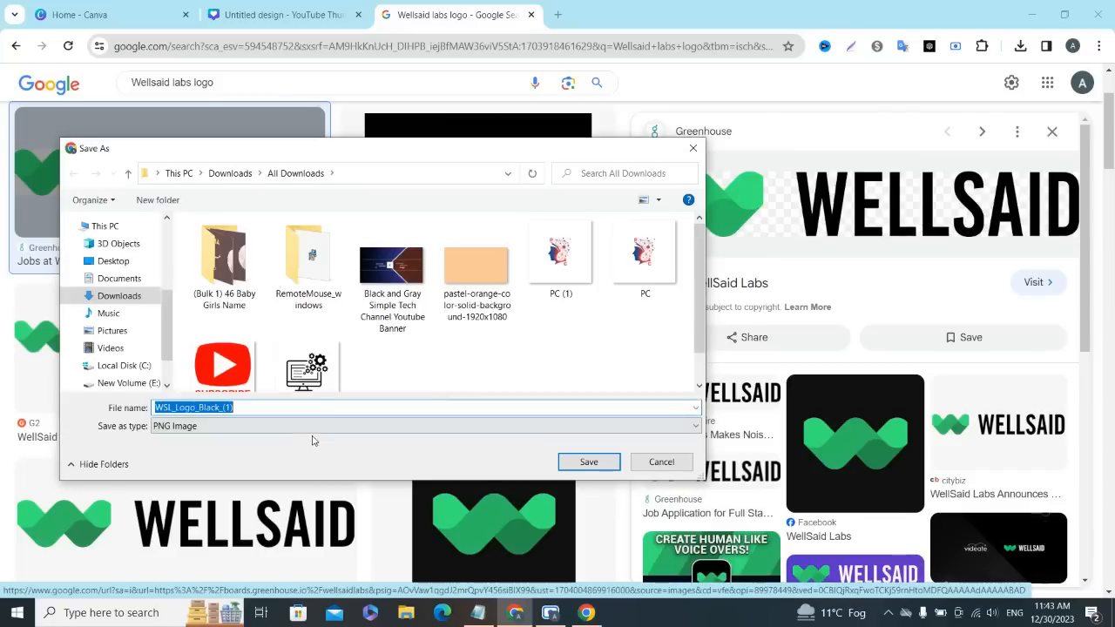
pyautogui.click(290, 430)
pyautogui.click(277, 446)
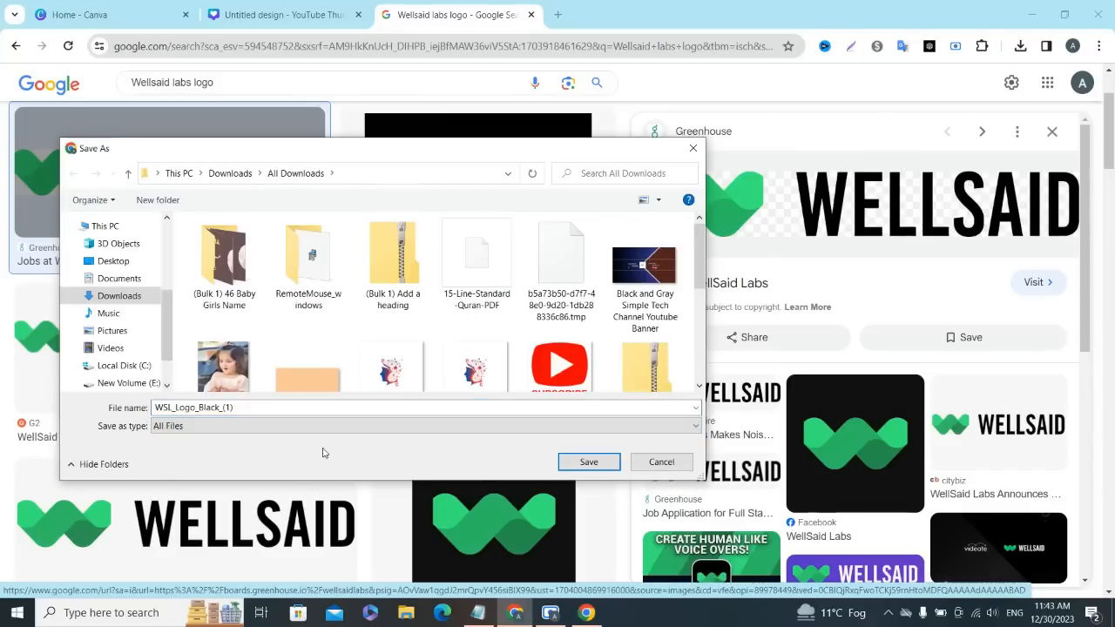
pyautogui.click(590, 462)
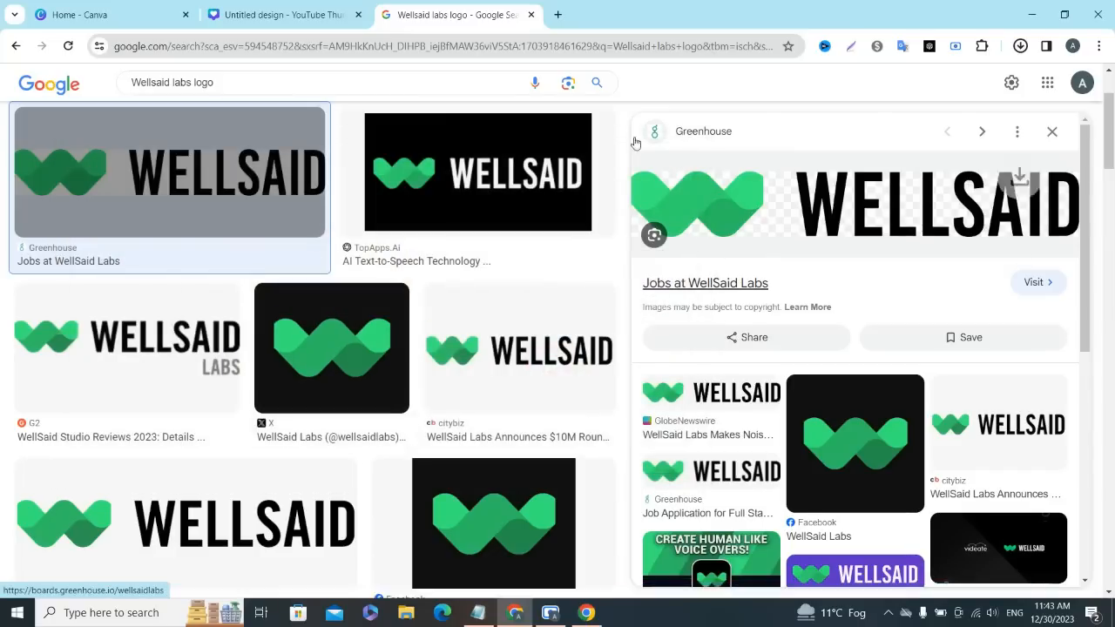
pyautogui.click(530, 14)
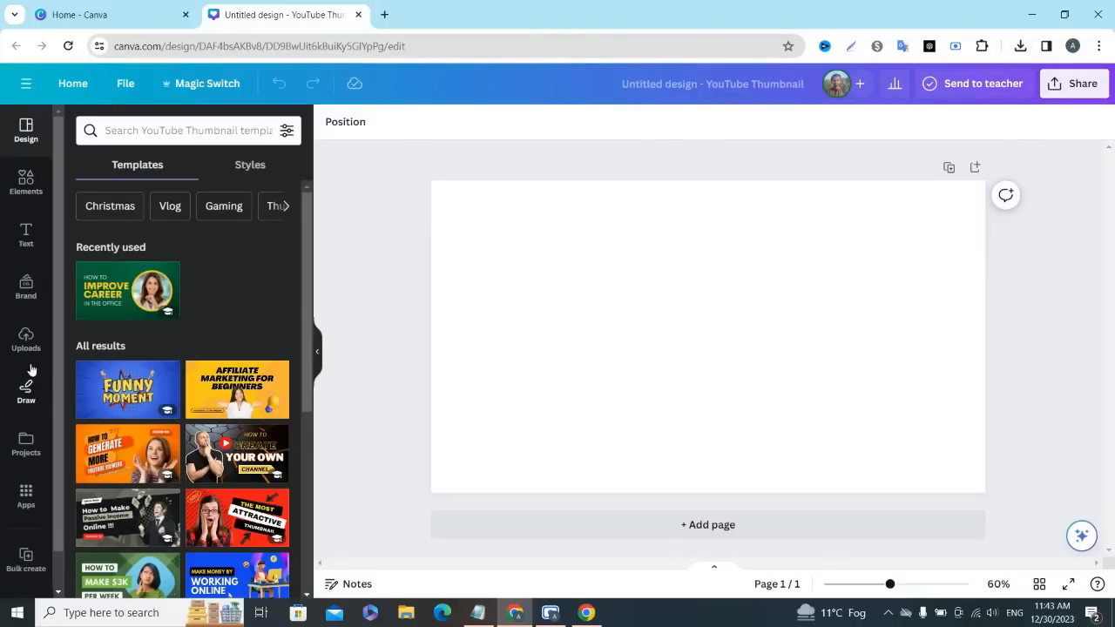
# - Upload WSL_Logo_Black_(1) from the All Downloads folder inside Downloads to the design's uploads
pyautogui.click(26, 339)
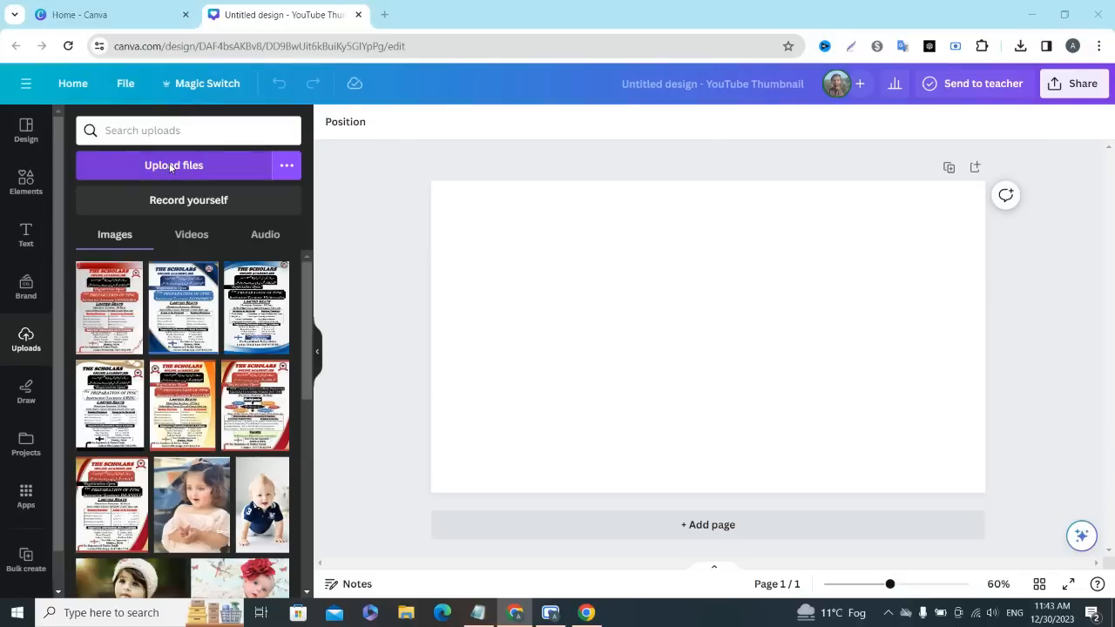
pyautogui.click(171, 166)
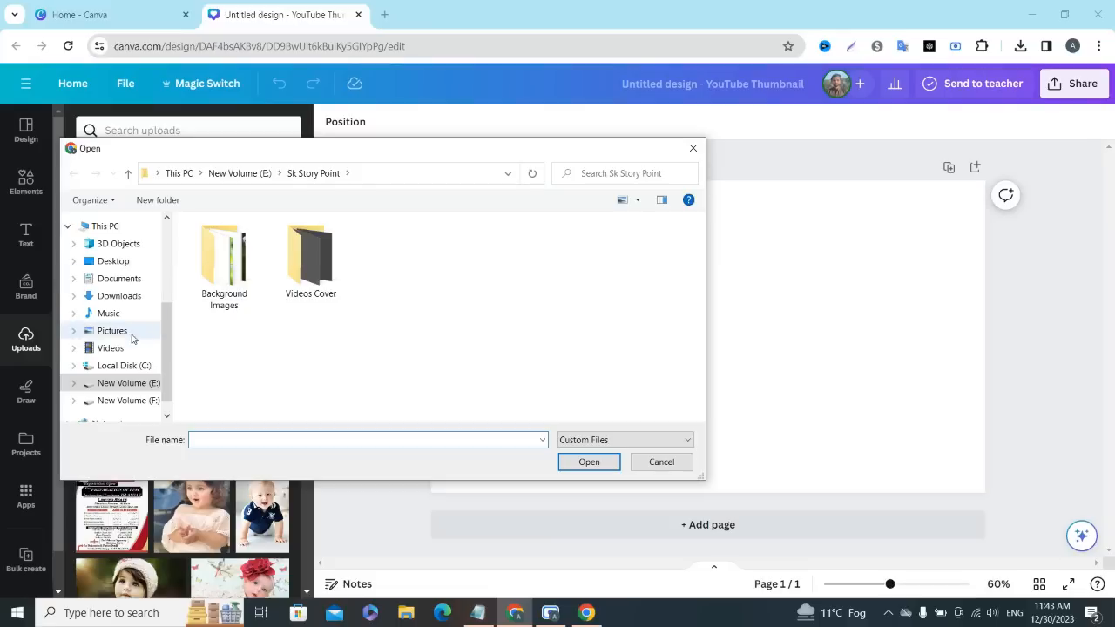
pyautogui.scroll(-1, 128, 302)
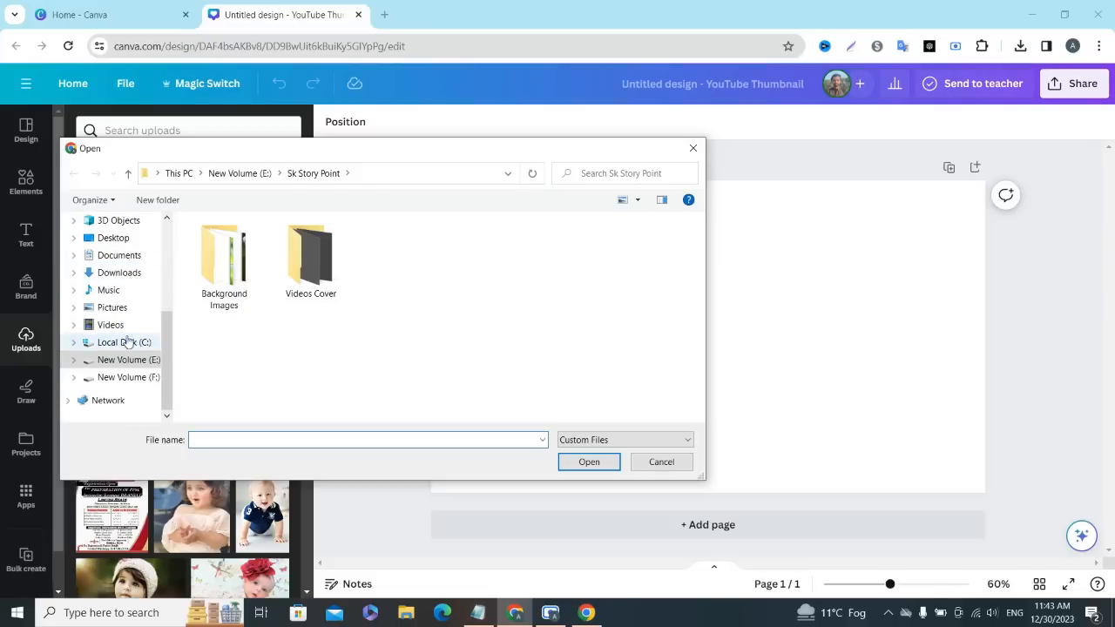
pyautogui.click(124, 273)
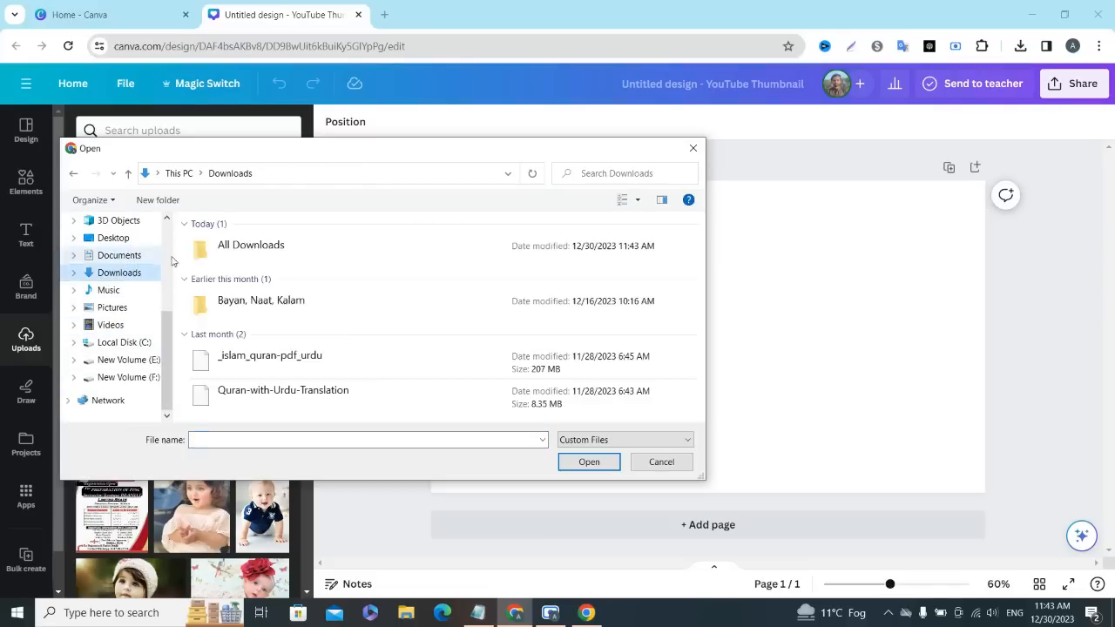
pyautogui.doubleClick(238, 245)
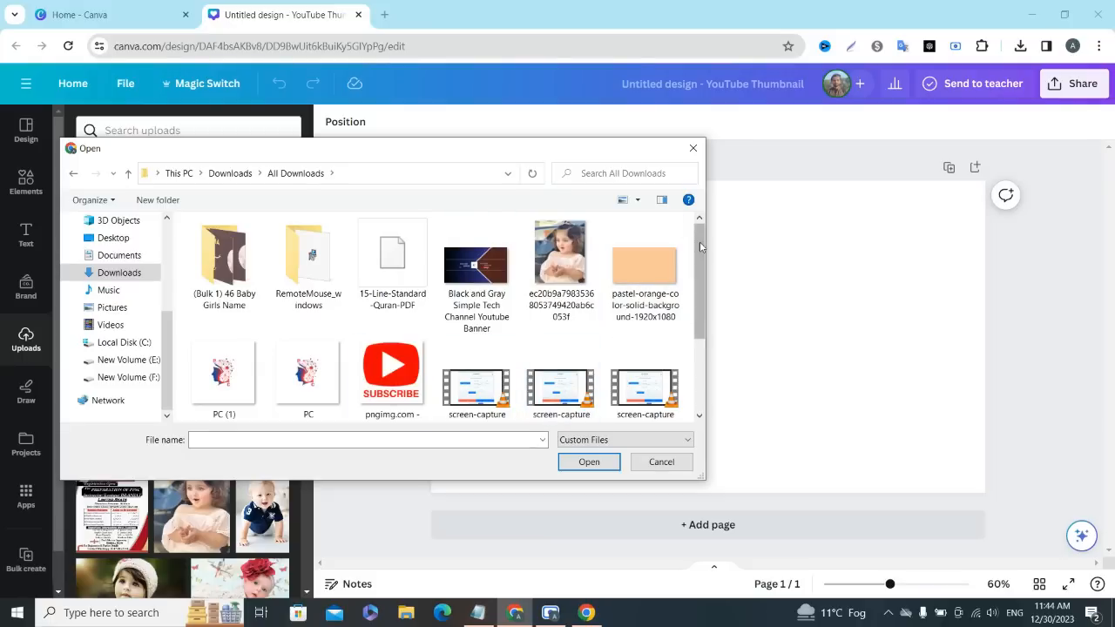
pyautogui.moveTo(699, 244); pyautogui.dragTo(700, 331)
pyautogui.click(476, 357)
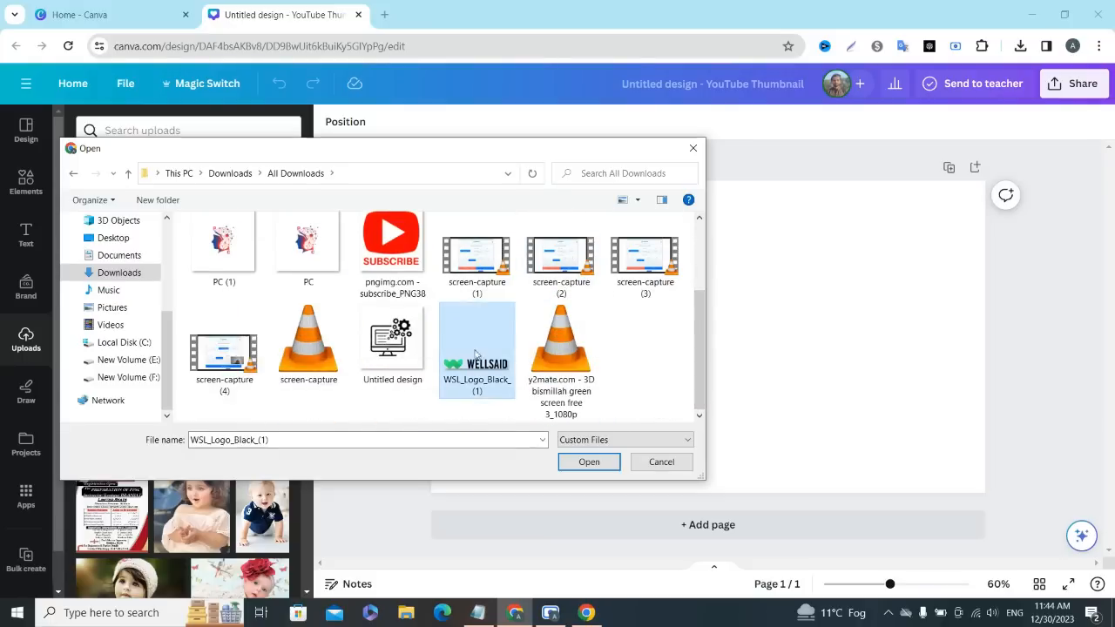
pyautogui.click(584, 462)
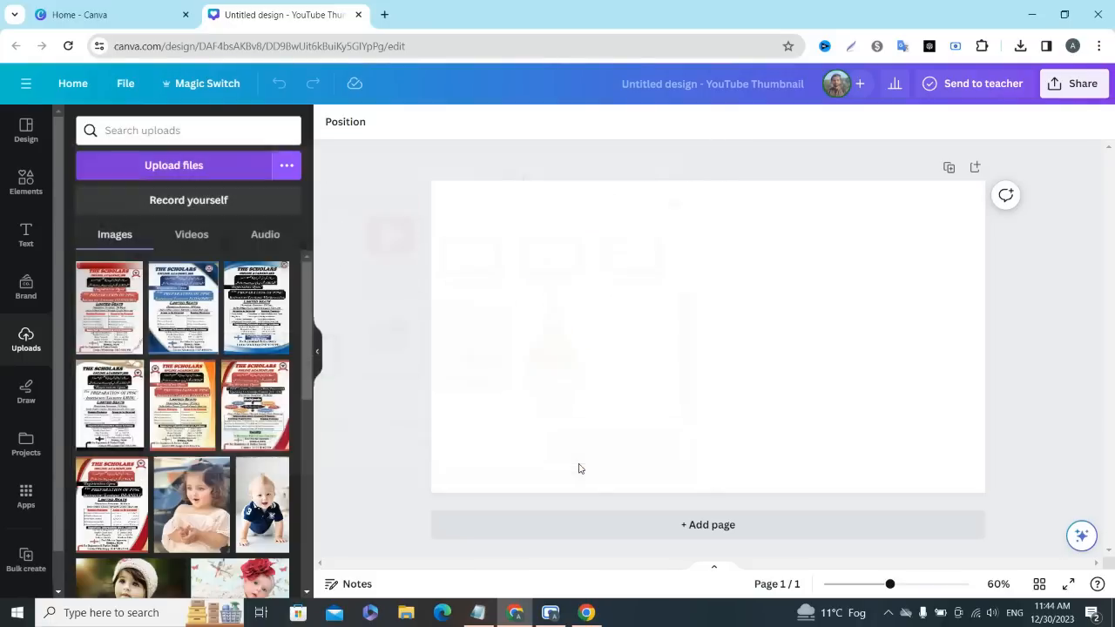
pyautogui.click(596, 344)
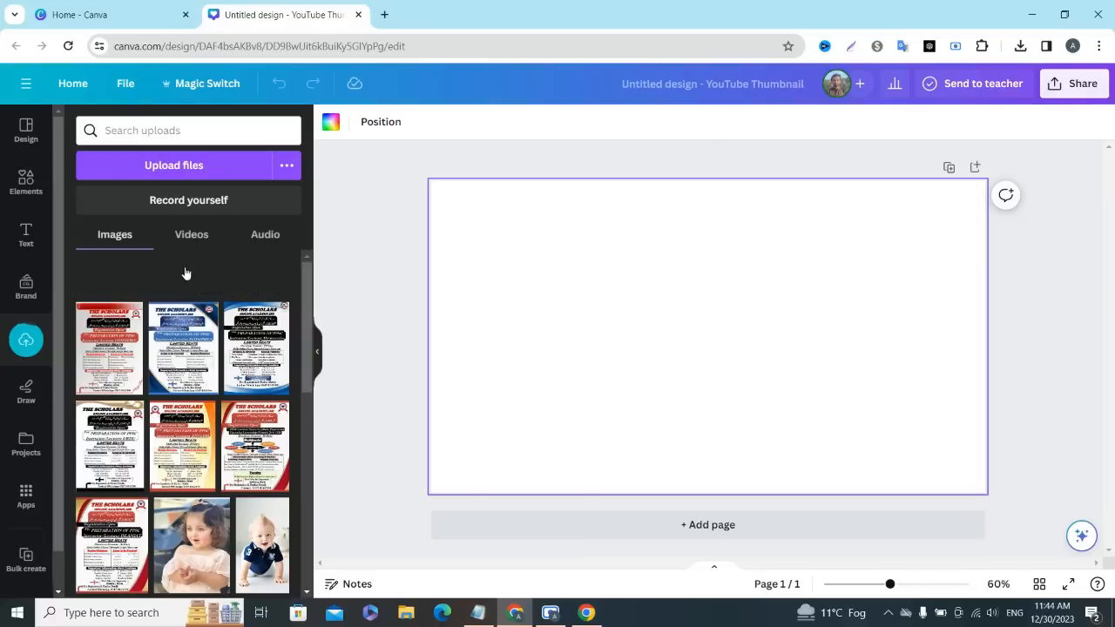
# - Place the uploaded WellSaid logo on the thumbnail page and move it up to the centre of the page's upper edge
pyautogui.click(150, 274)
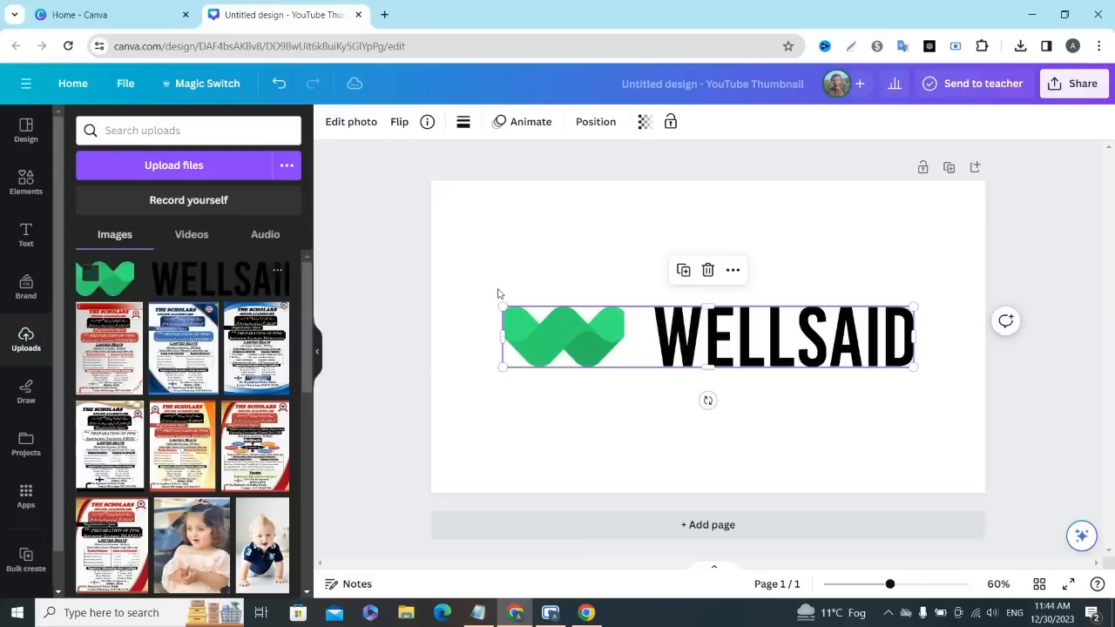
pyautogui.moveTo(657, 340); pyautogui.dragTo(659, 237)
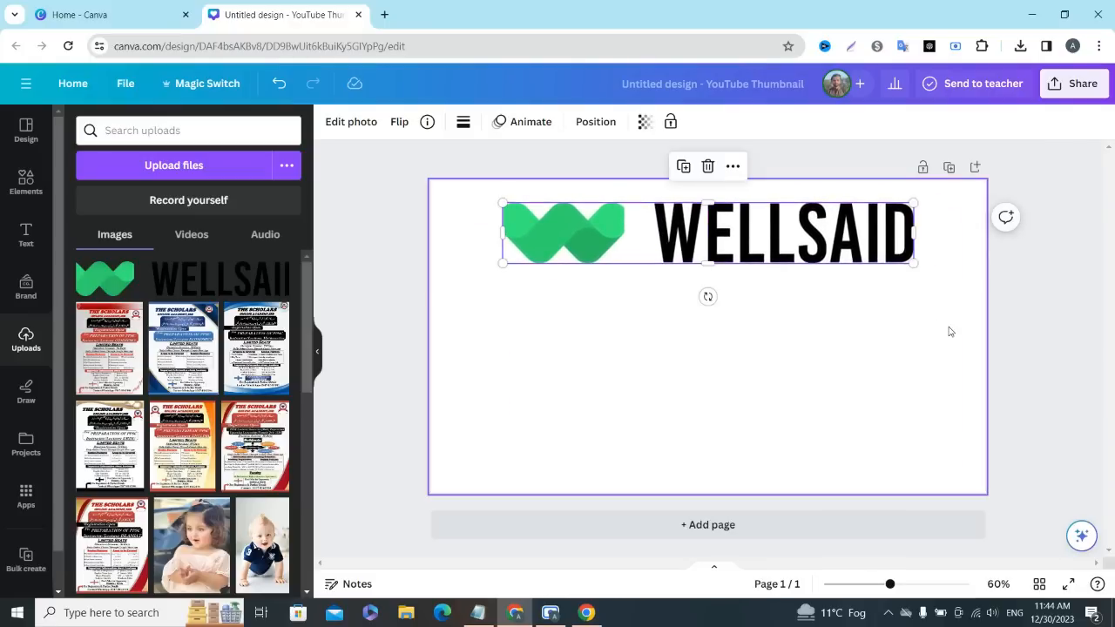
pyautogui.click(952, 329)
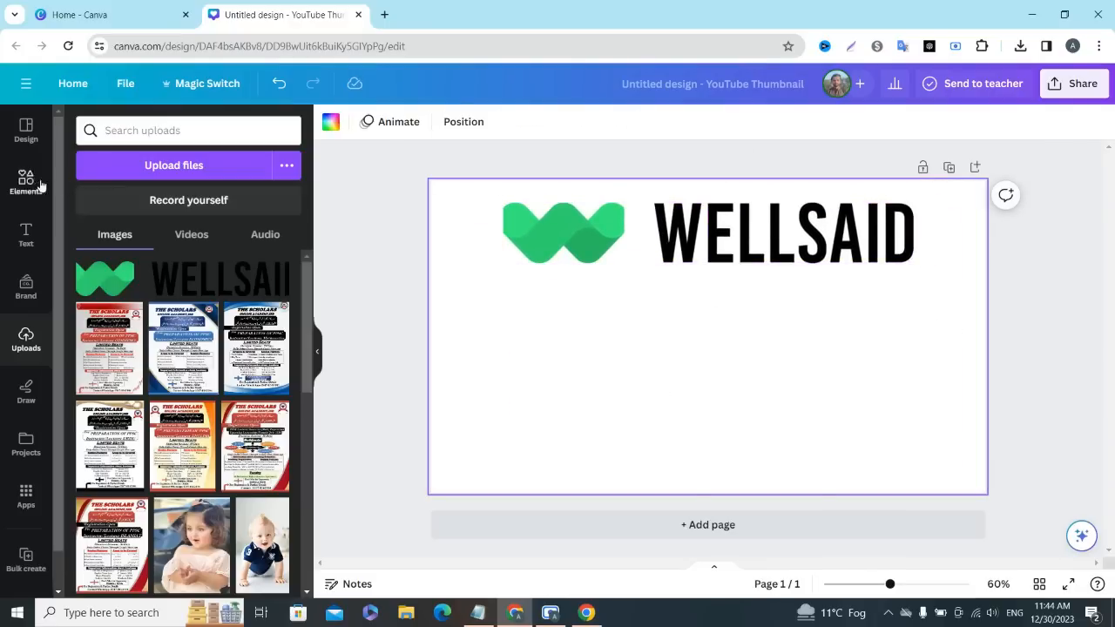
pyautogui.click(193, 169)
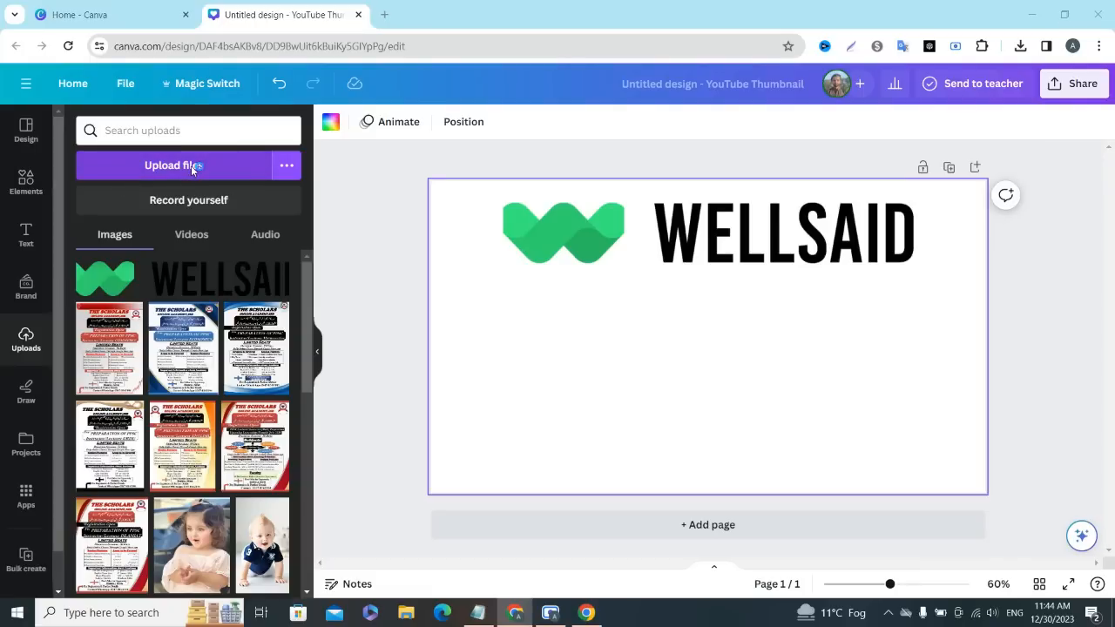
pyautogui.click(694, 151)
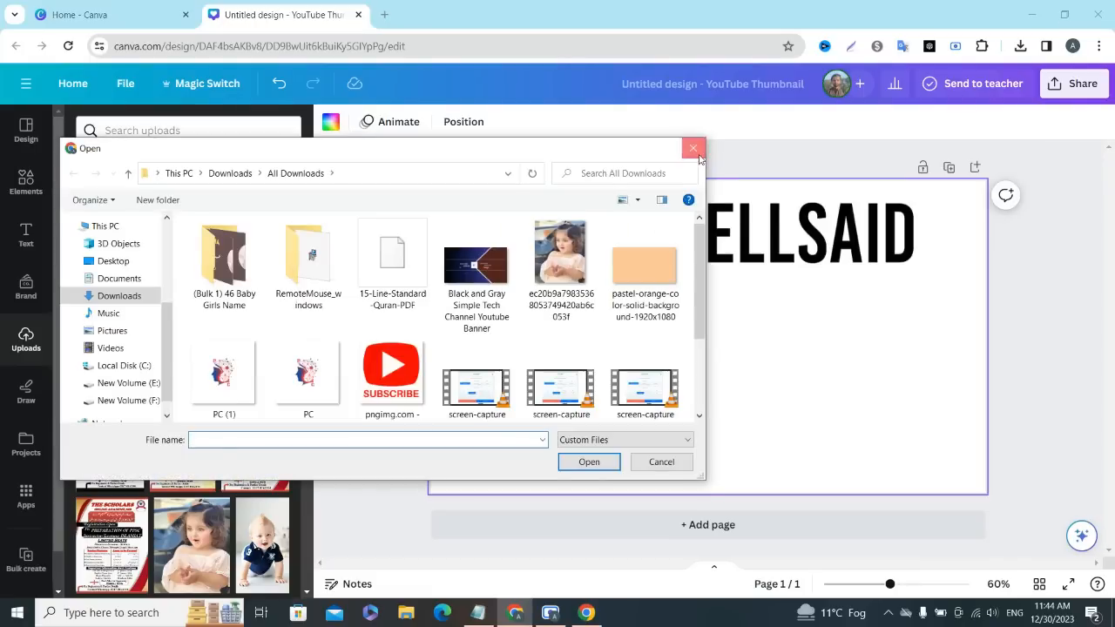
# - Add a default heading below the logo and widen its text box toward the page's left edge
pyautogui.click(26, 235)
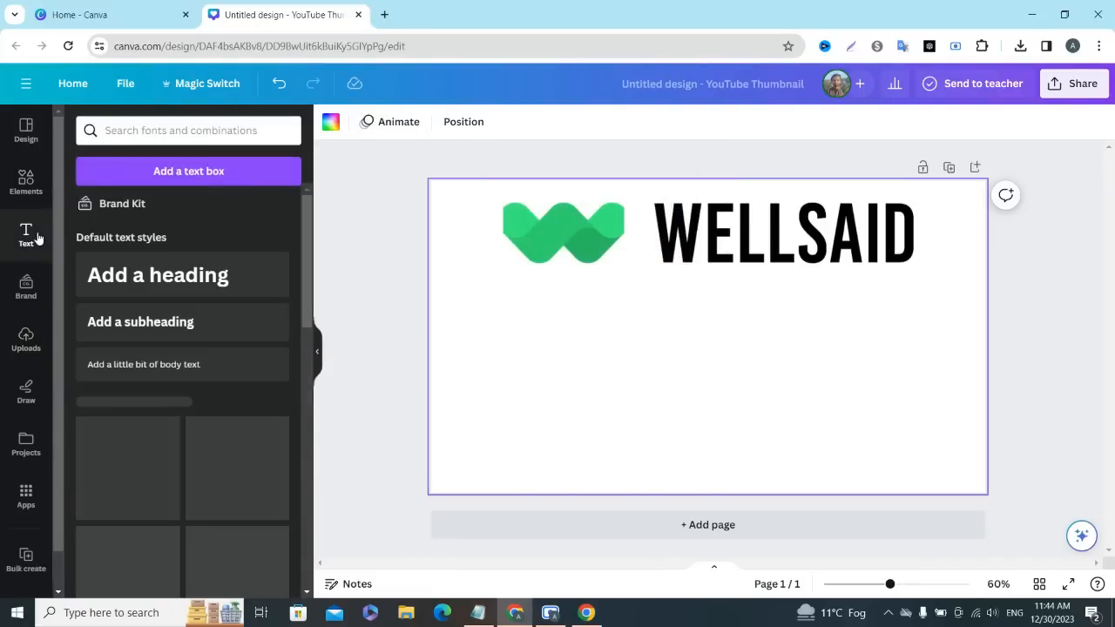
pyautogui.click(98, 278)
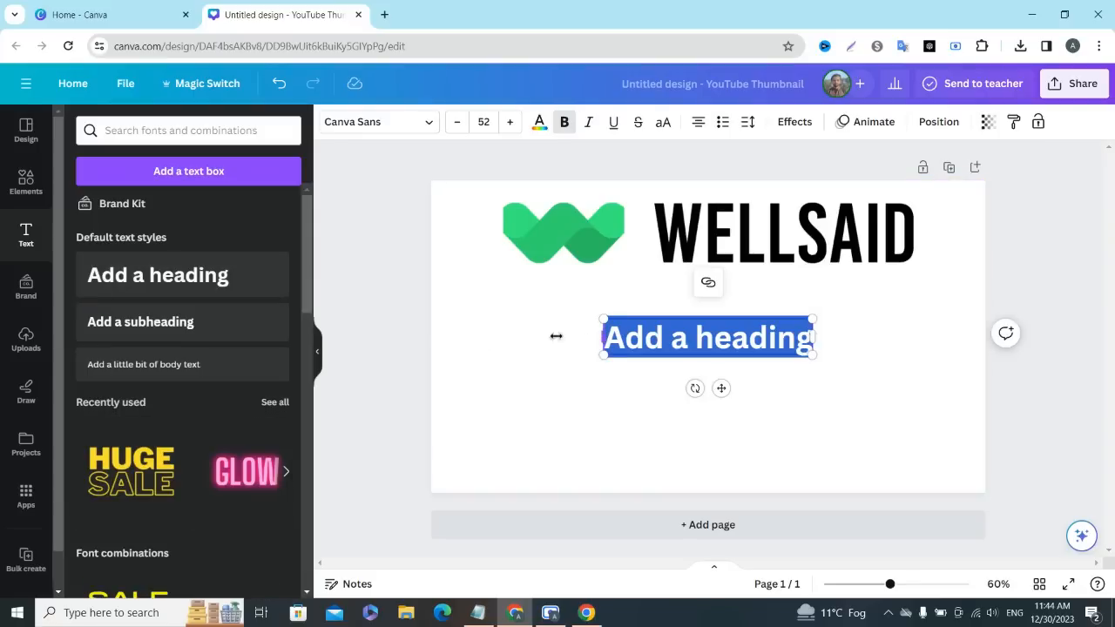
pyautogui.moveTo(555, 335); pyautogui.dragTo(523, 331)
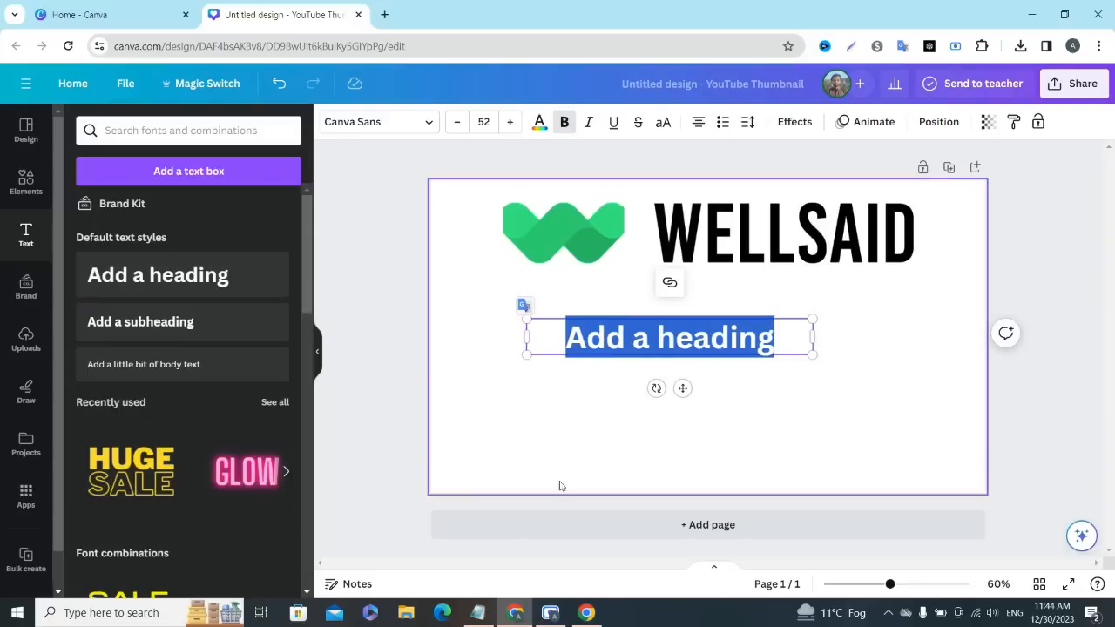
# - Copy "Create Account on Wellsaid labs and Use it" from the first line of the Notepad list and return to the Canva design
pyautogui.click(479, 609)
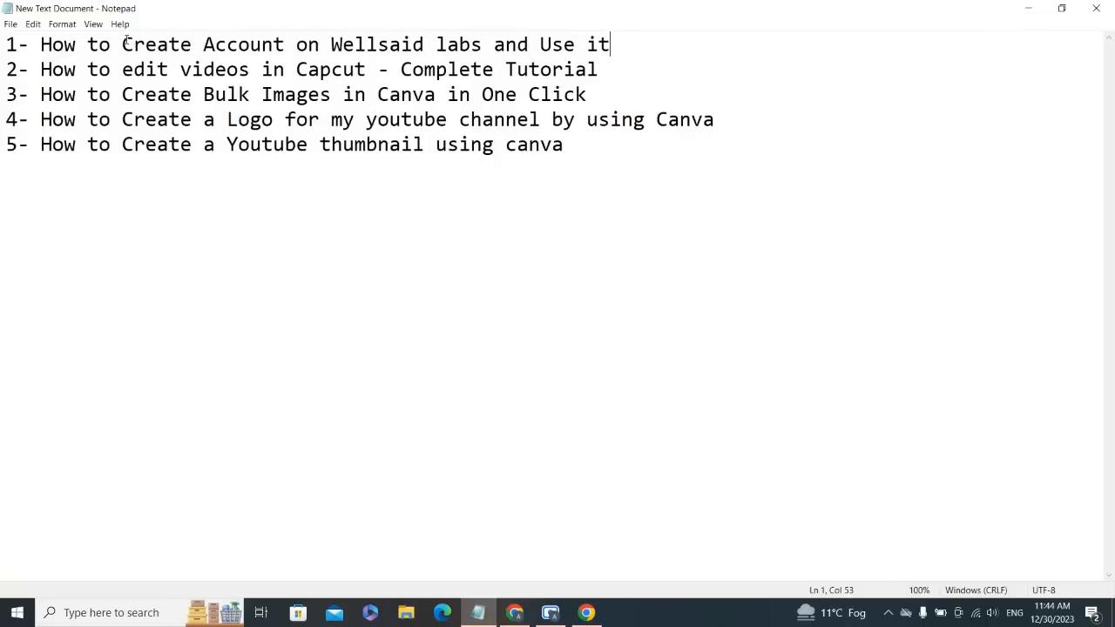
pyautogui.moveTo(109, 44); pyautogui.dragTo(36, 43)
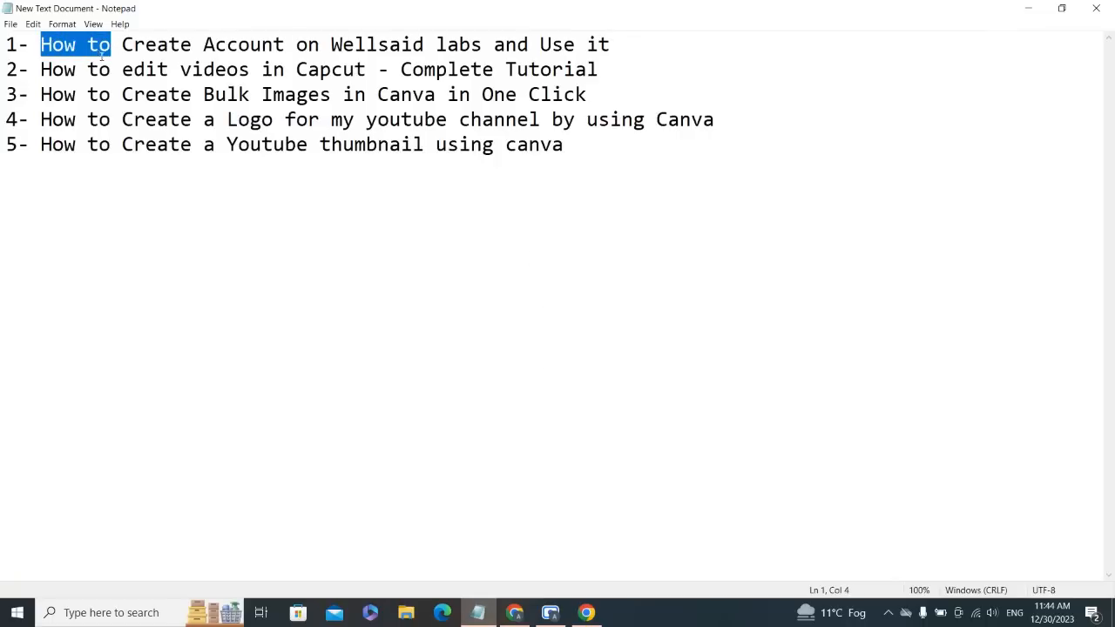
pyautogui.moveTo(122, 44); pyautogui.dragTo(615, 50)
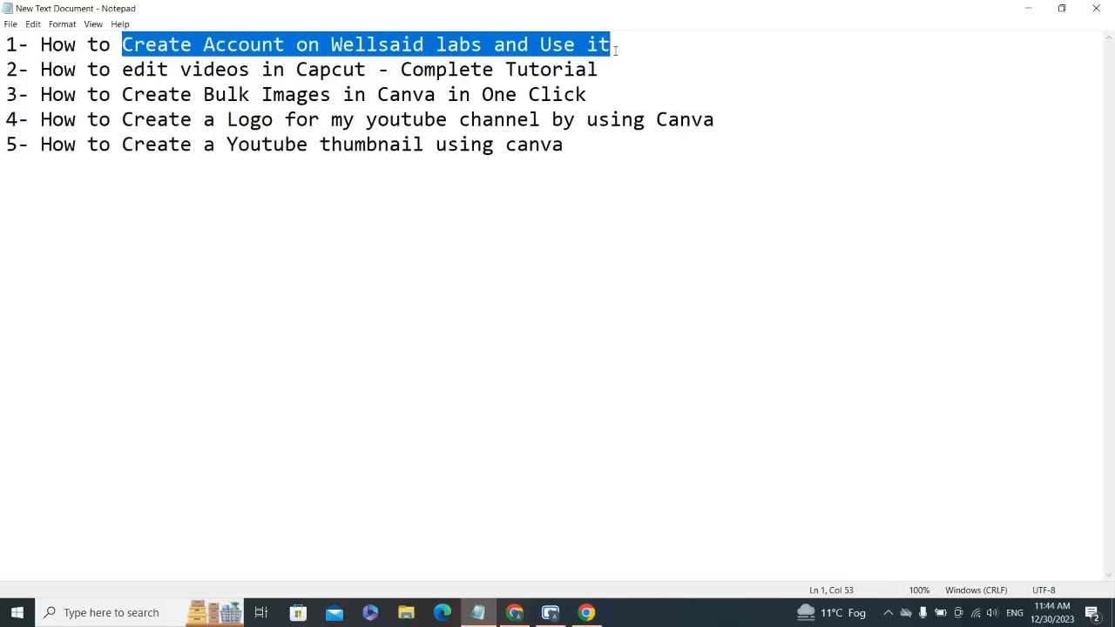
pyautogui.rightClick(577, 46)
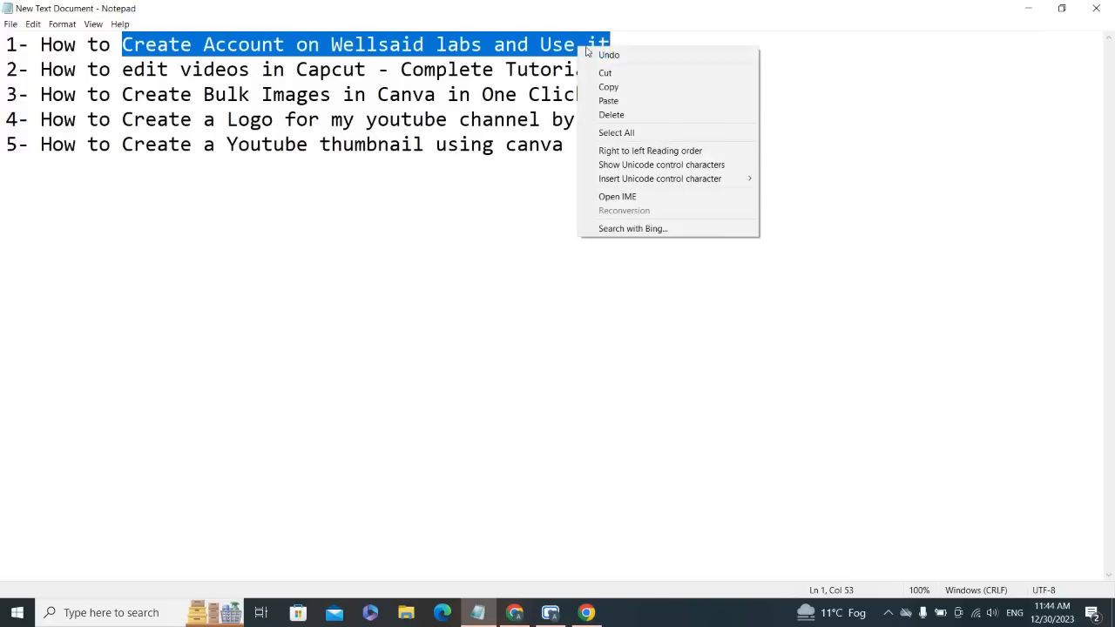
pyautogui.click(607, 85)
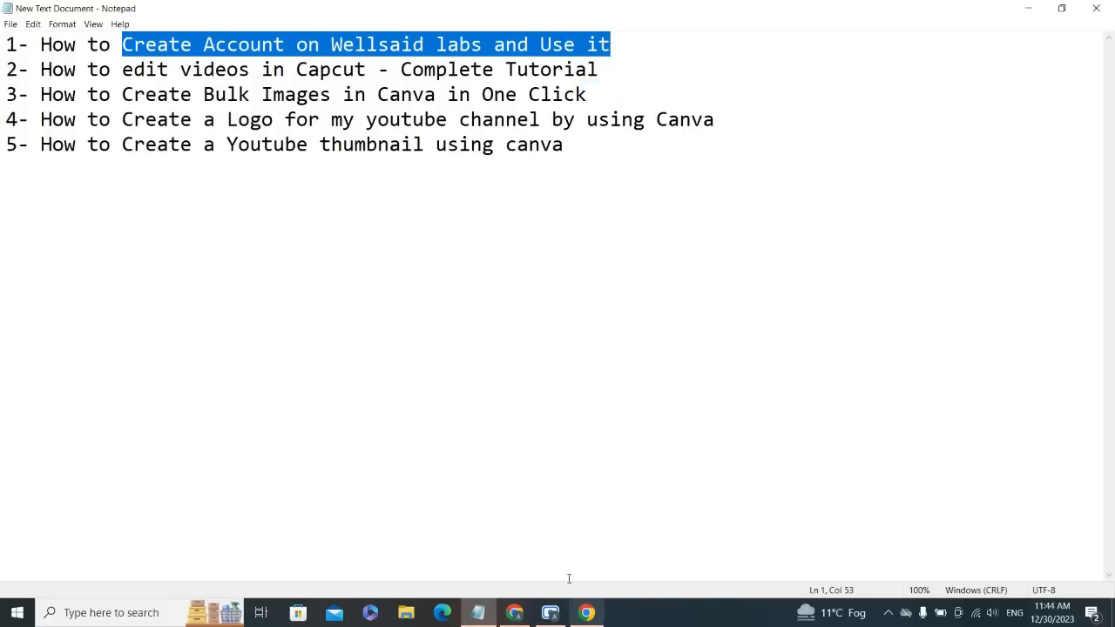
pyautogui.click(513, 612)
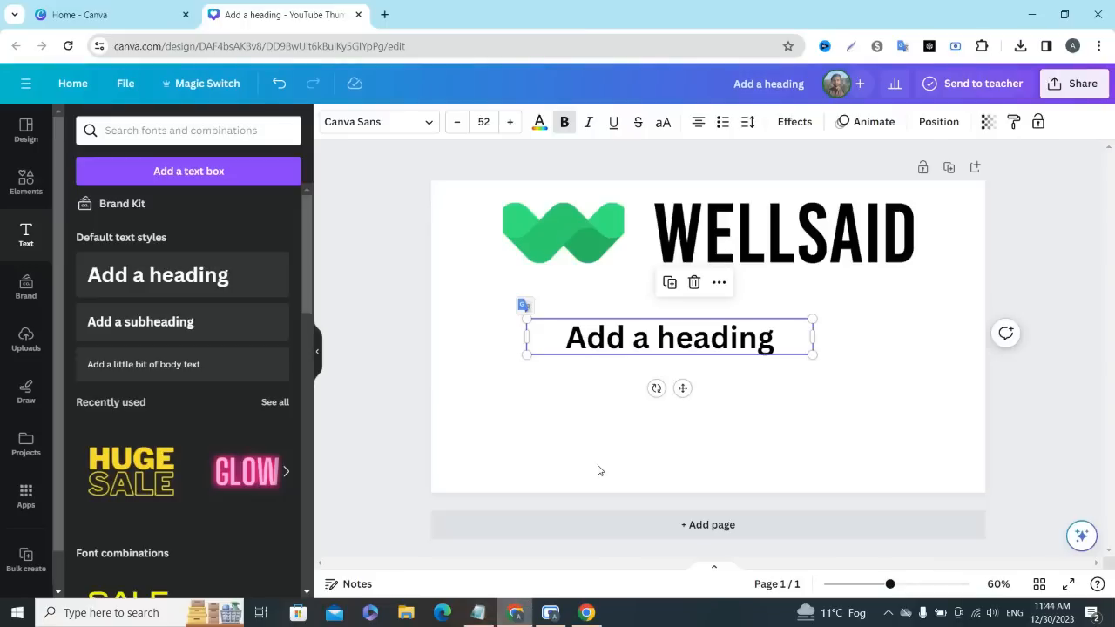
# - Replace the placeholder heading with the copied "Create Account on Wellsaid labs and Use it" and widen its box until it wraps onto two lines
pyautogui.doubleClick(686, 342)
pyautogui.hotkey('ctrl', 'v')
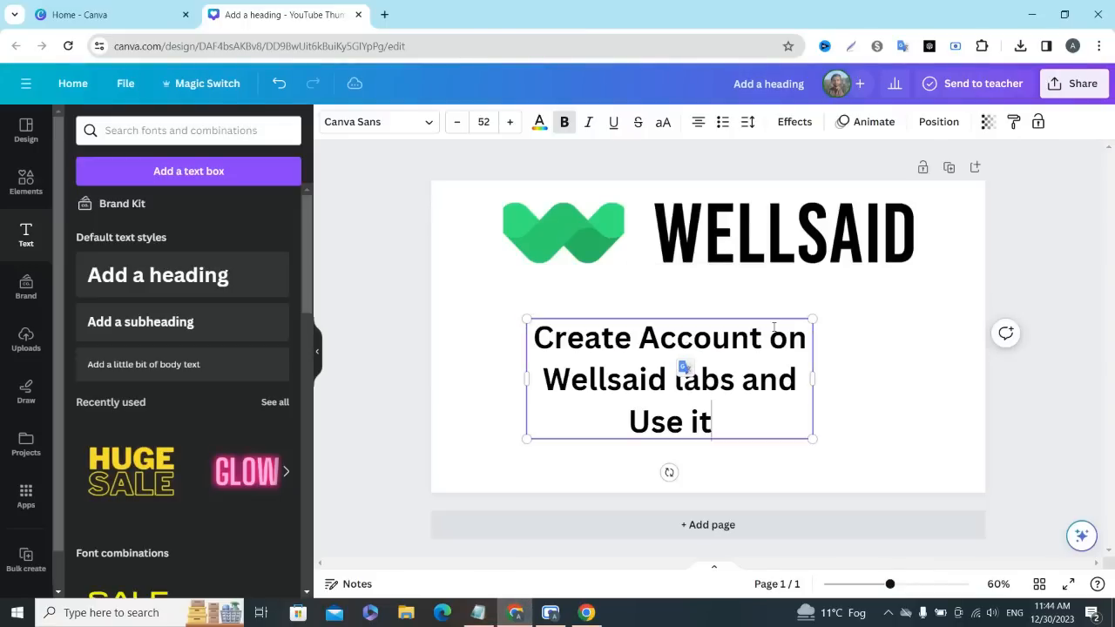
pyautogui.moveTo(814, 384); pyautogui.dragTo(916, 379)
pyautogui.click(827, 382)
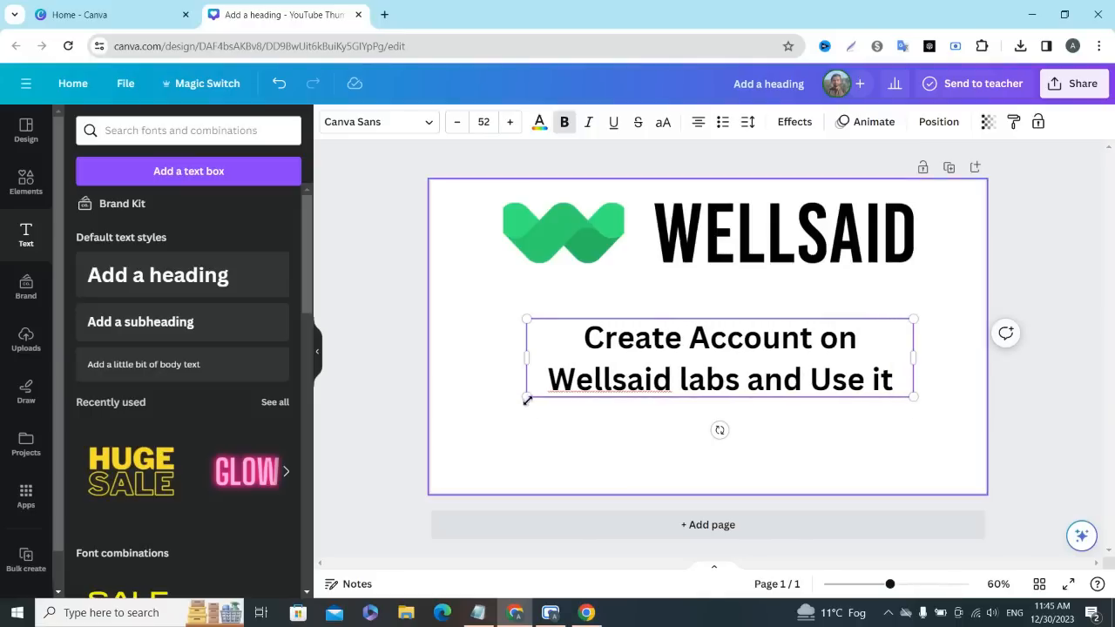
# - Enlarge the heading to font size 67.9 and centre it horizontally below the logo
pyautogui.moveTo(526, 397); pyautogui.dragTo(412, 427)
pyautogui.moveTo(553, 413); pyautogui.dragTo(652, 439)
pyautogui.click(1016, 273)
pyautogui.moveTo(726, 360); pyautogui.dragTo(771, 347)
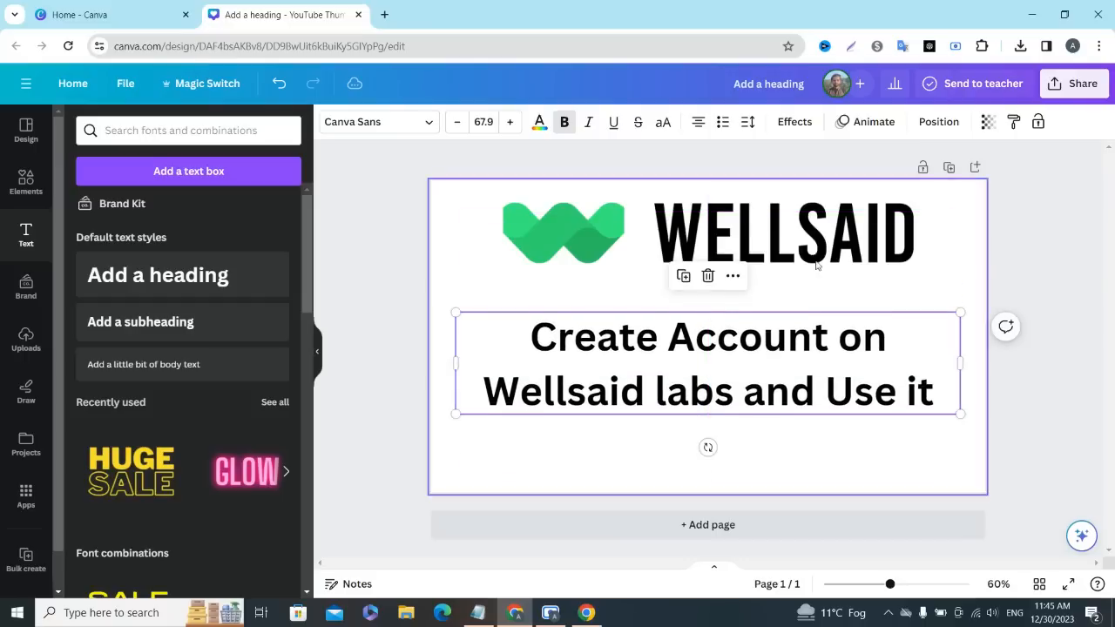
pyautogui.click(760, 356)
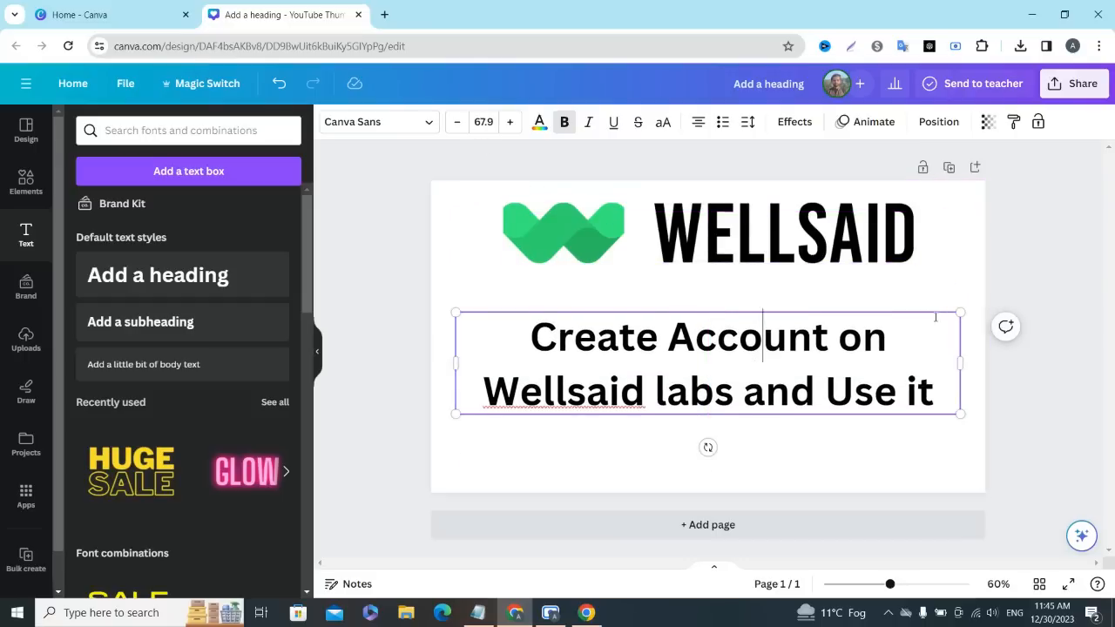
# - Swap the layout, moving the heading to the upper part of the page and the WellSaid logo below it
pyautogui.moveTo(879, 246); pyautogui.dragTo(885, 453)
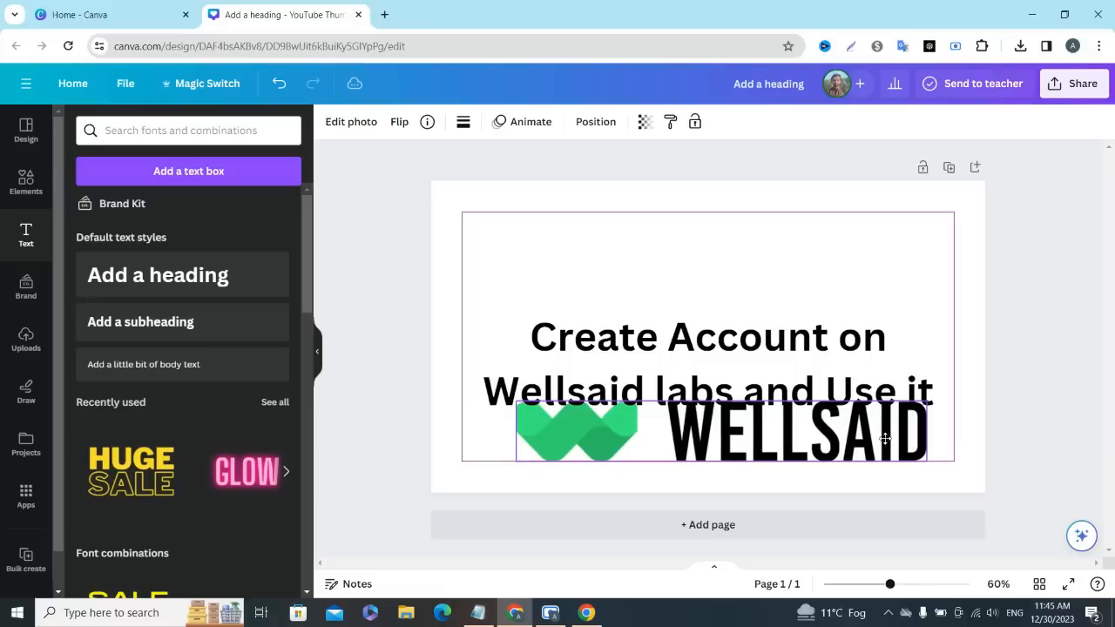
pyautogui.moveTo(816, 348); pyautogui.dragTo(819, 245)
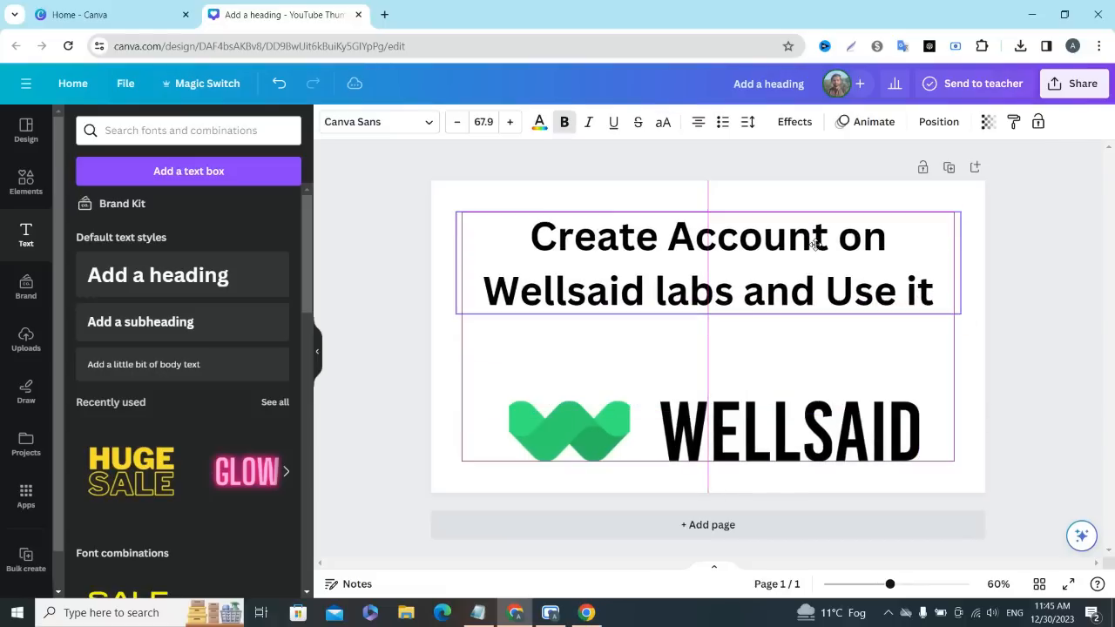
pyautogui.moveTo(812, 413); pyautogui.dragTo(822, 373)
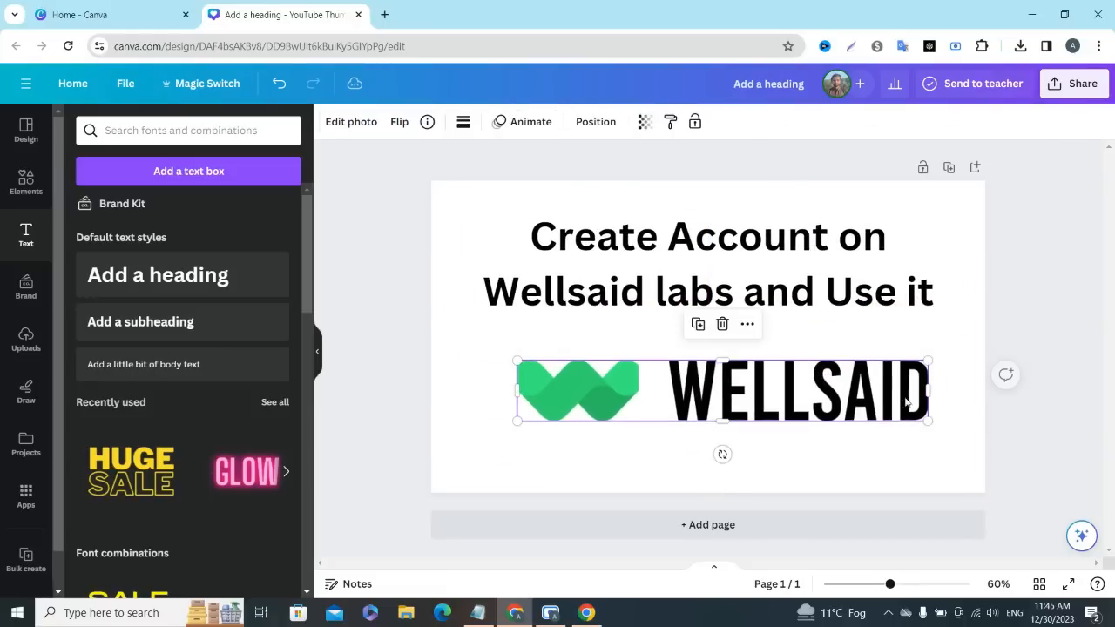
# - Crop the logo to its green symbol and place it at mid-height near the page's left edge, shifting the heading slightly right
pyautogui.moveTo(926, 396); pyautogui.dragTo(645, 396)
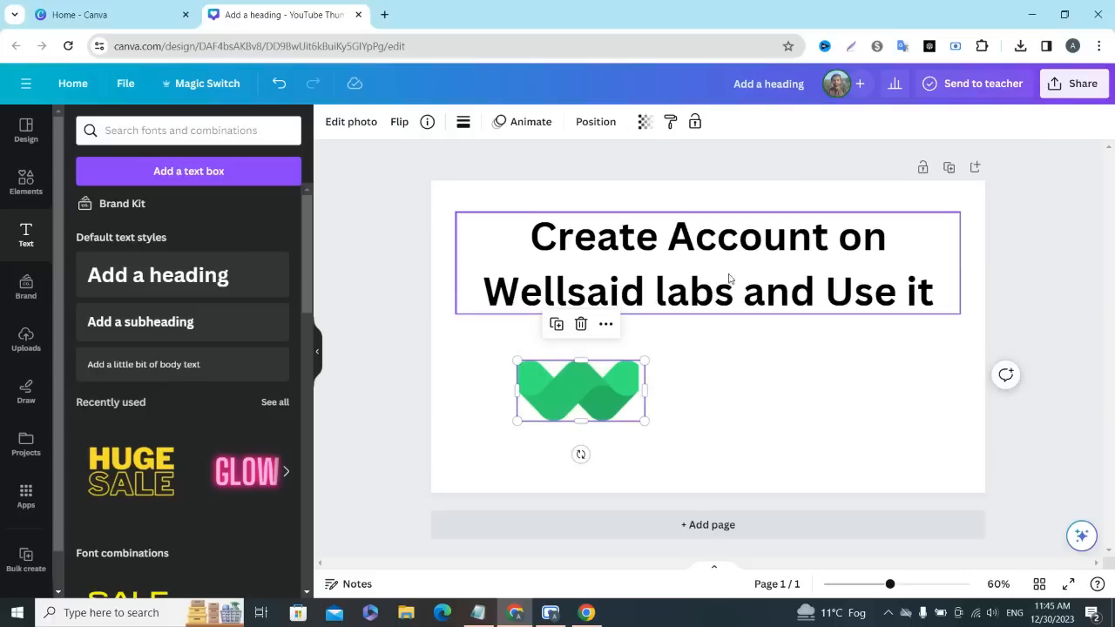
pyautogui.moveTo(743, 252); pyautogui.dragTo(777, 275)
pyautogui.moveTo(583, 369); pyautogui.dragTo(520, 321)
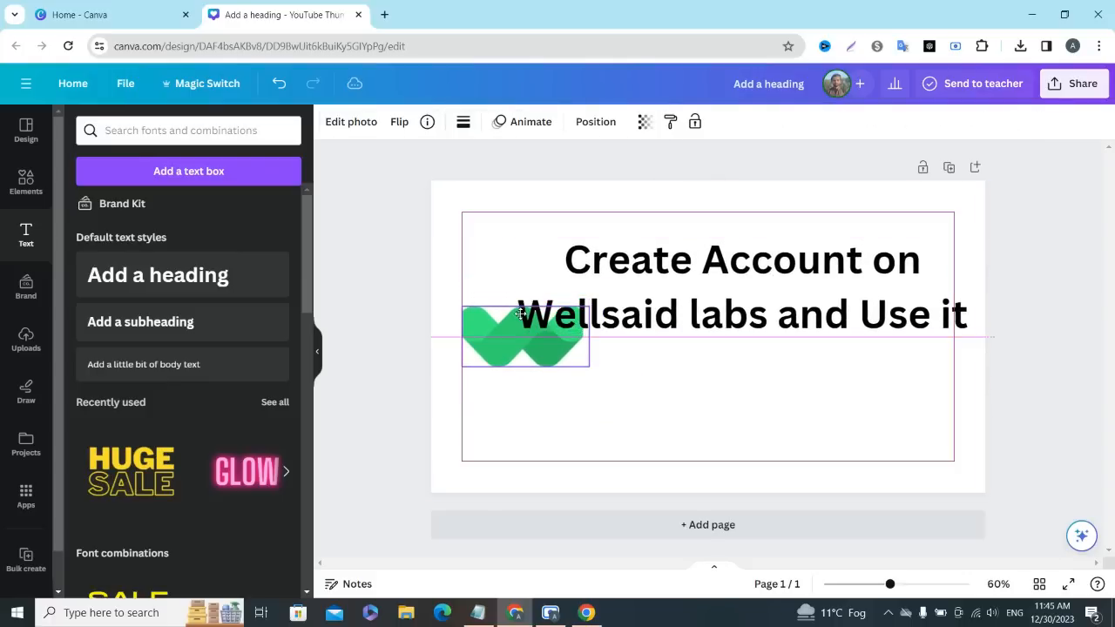
# - Narrow the heading's text box to about 688 wide so it wraps onto four lines, and place it in the page's right half
pyautogui.moveTo(702, 295); pyautogui.dragTo(831, 313)
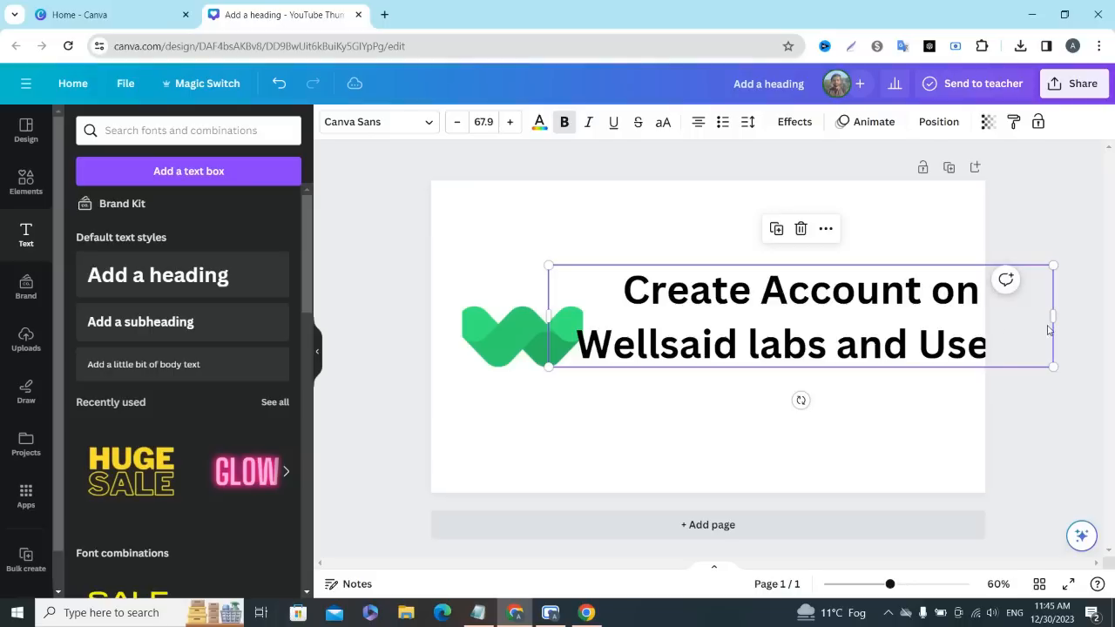
pyautogui.moveTo(1055, 316); pyautogui.dragTo(848, 368)
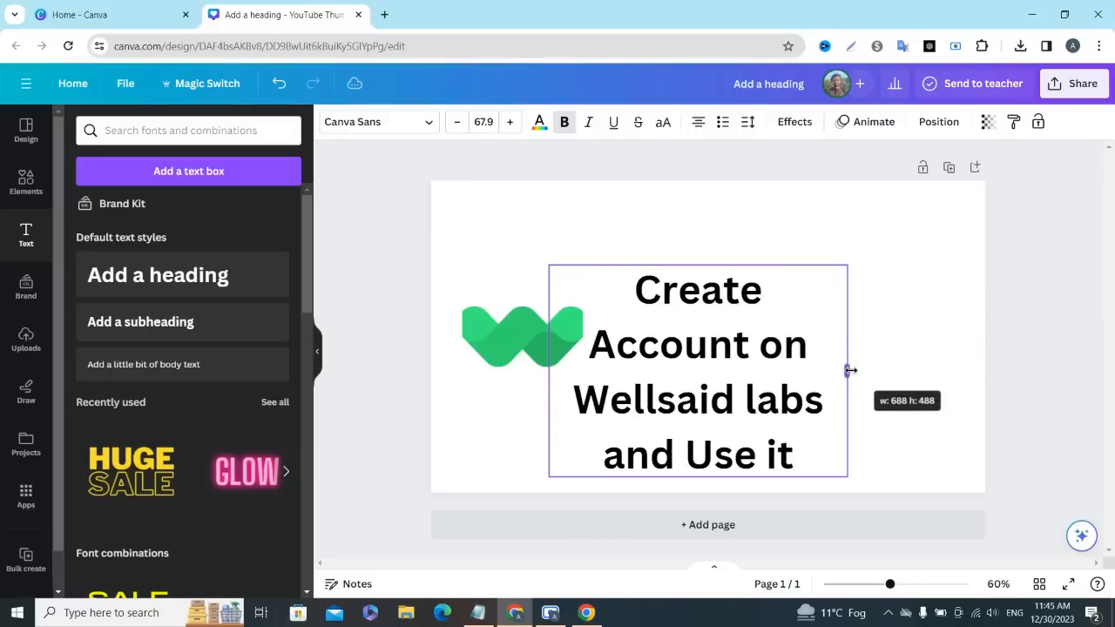
pyautogui.moveTo(686, 375); pyautogui.dragTo(794, 323)
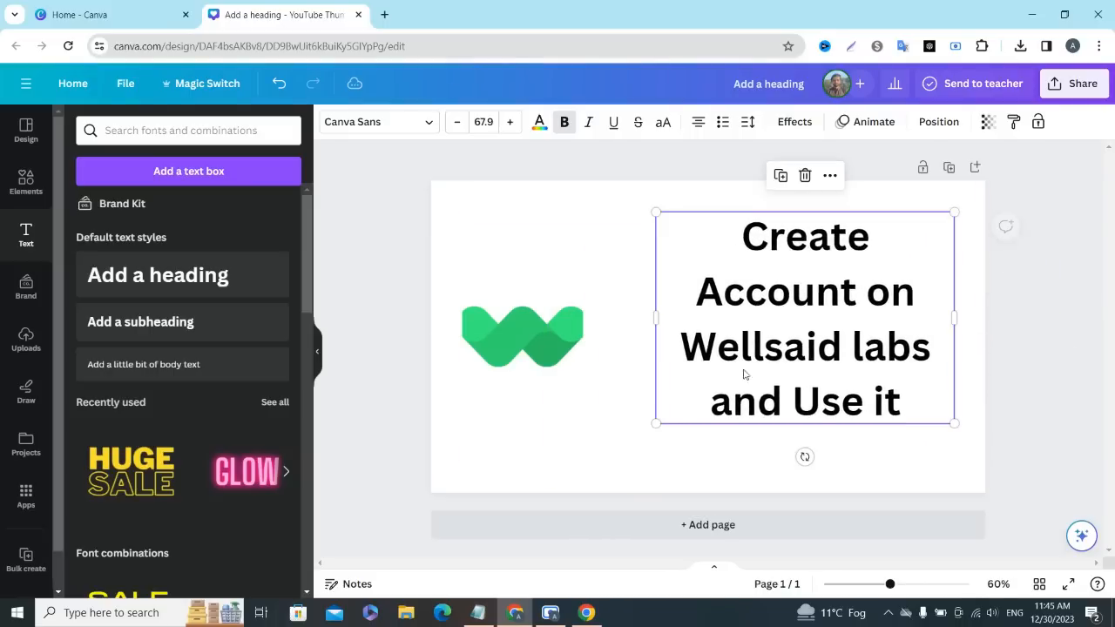
# - Enlarge the heading to font size 75.6, centre it vertically on the page, and shift the green symbol slightly toward it
pyautogui.moveTo(652, 424); pyautogui.dragTo(620, 449)
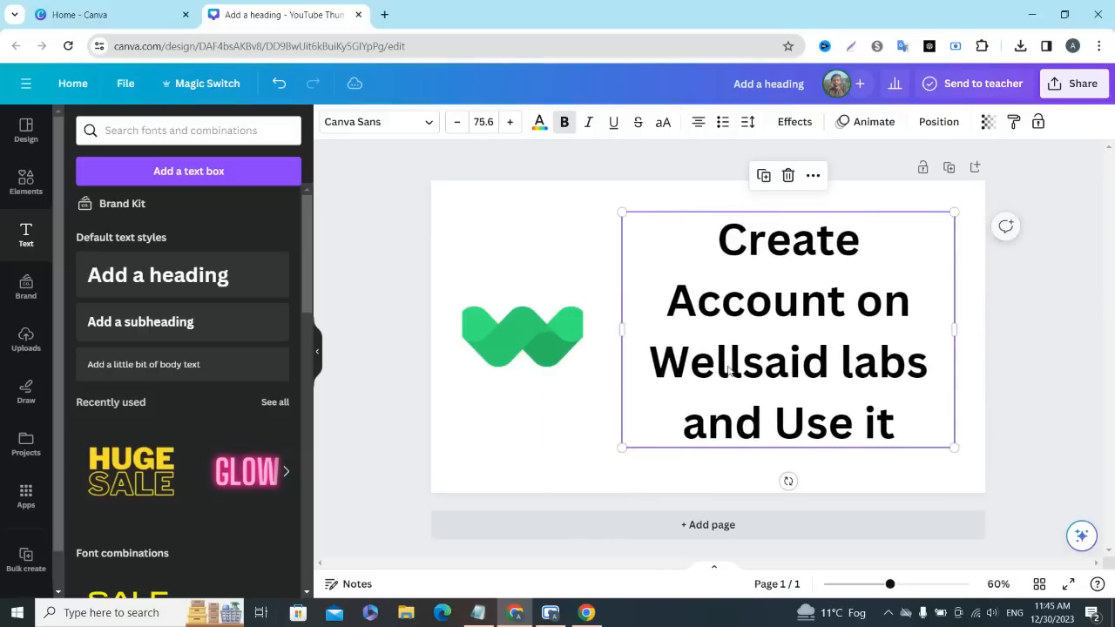
pyautogui.moveTo(727, 364)
pyautogui.mouseDown()
pyautogui.moveTo(757, 371)
pyautogui.moveTo(741, 377)
pyautogui.mouseUp()
pyautogui.moveTo(554, 331); pyautogui.dragTo(573, 331)
# - Colour the words "Account on" in the heading bright red #ff3131
pyautogui.click(869, 304)
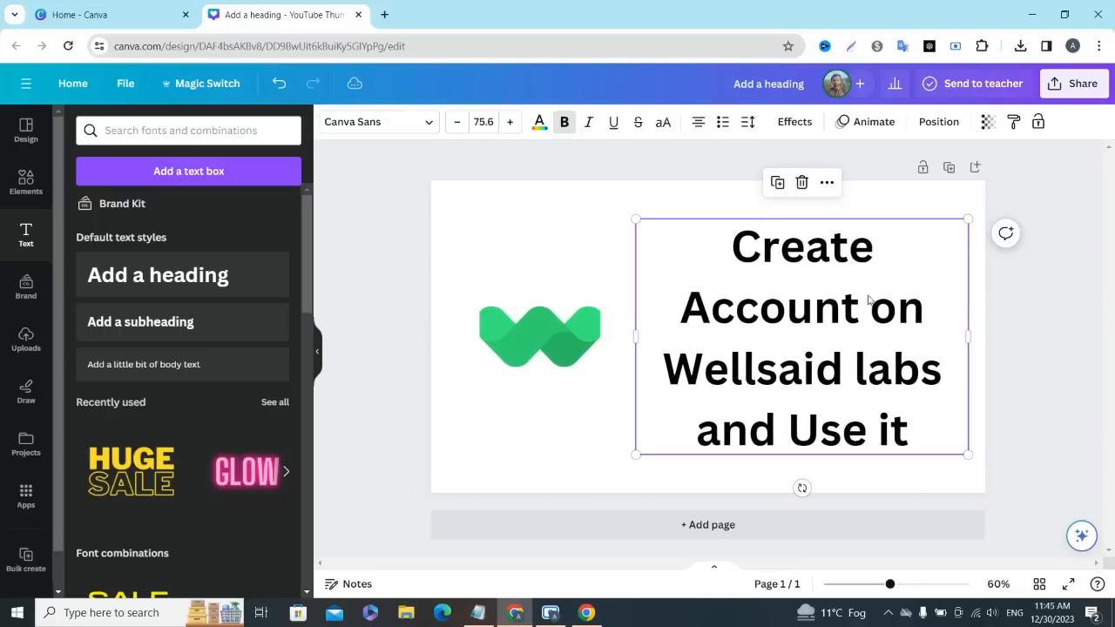
pyautogui.click(539, 122)
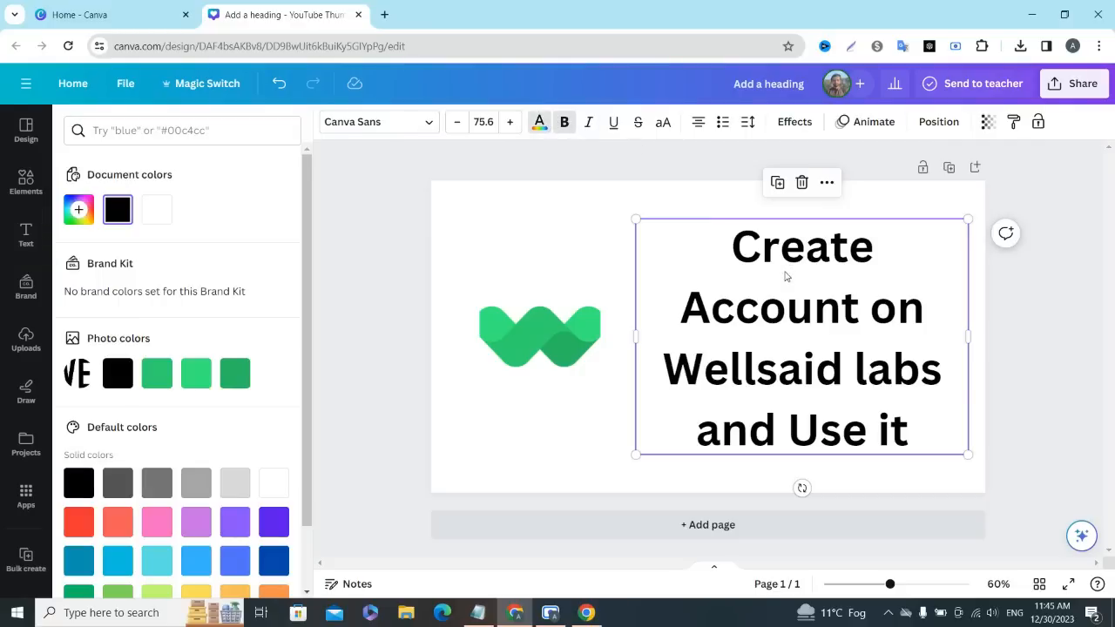
pyautogui.doubleClick(724, 315)
pyautogui.click(712, 311)
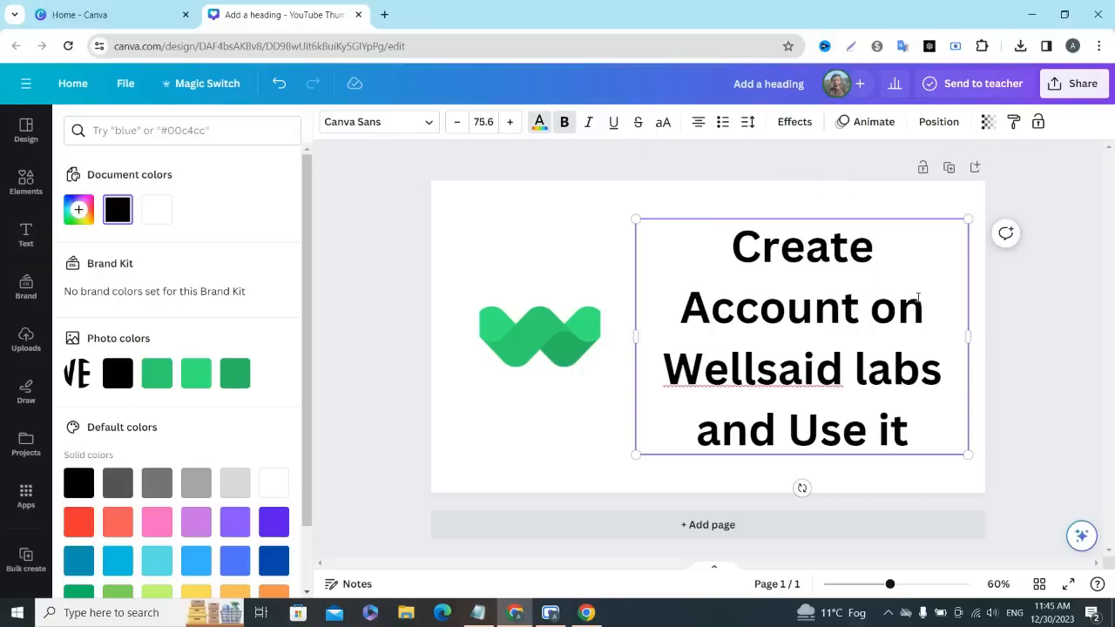
pyautogui.moveTo(924, 304); pyautogui.dragTo(678, 307)
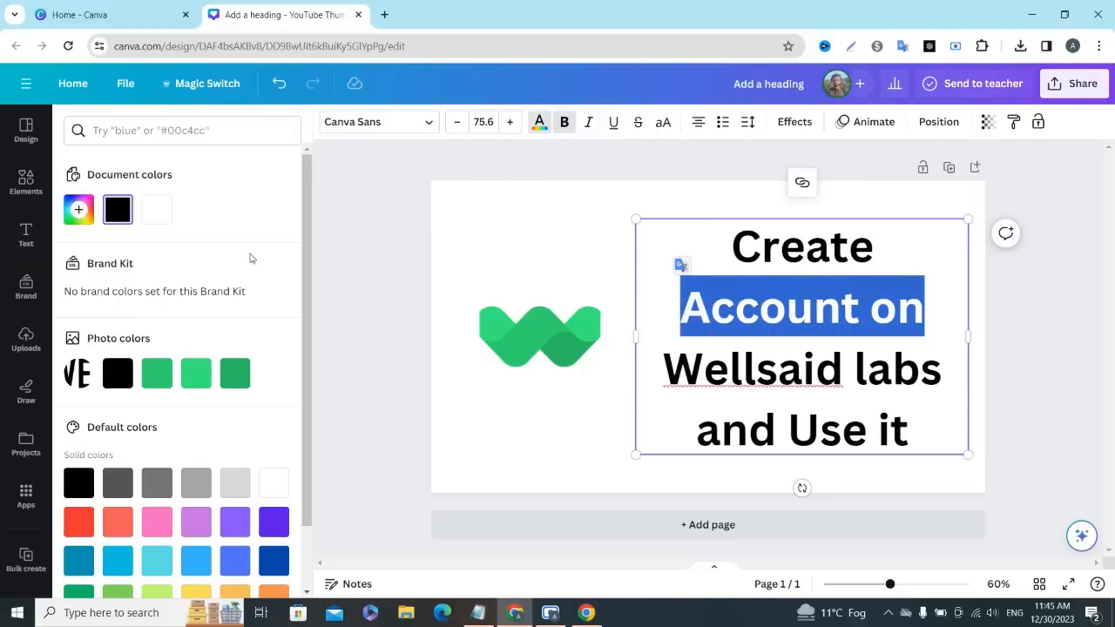
pyautogui.click(80, 523)
pyautogui.click(1033, 266)
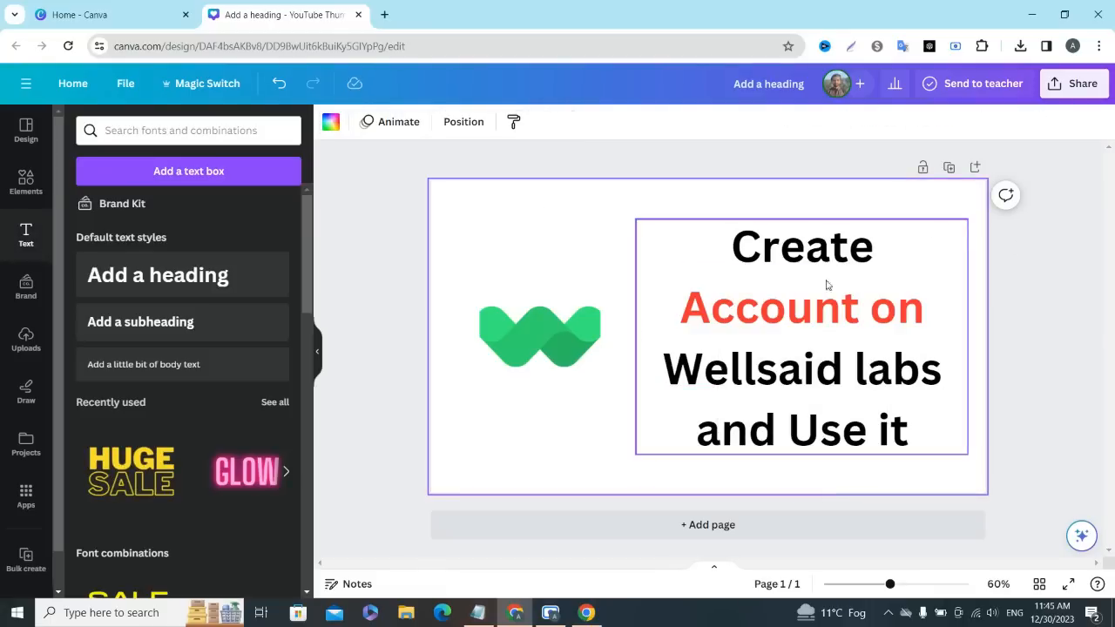
# - Colour the words "Wellsaid labs" in the heading the same bright red
pyautogui.click(841, 362)
pyautogui.click(842, 364)
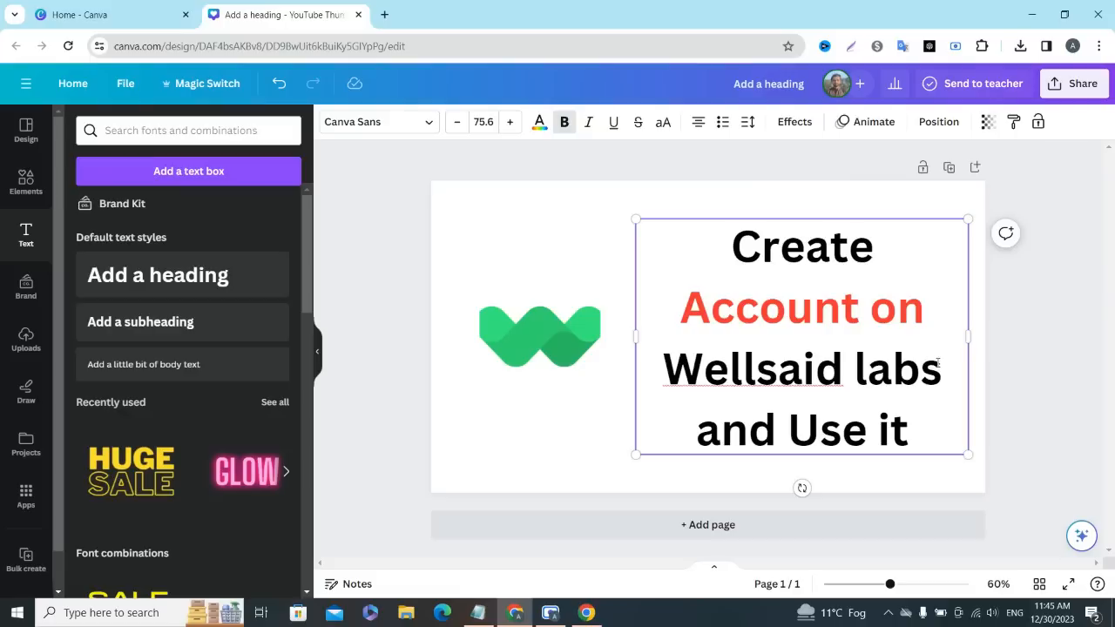
pyautogui.moveTo(942, 367); pyautogui.dragTo(663, 367)
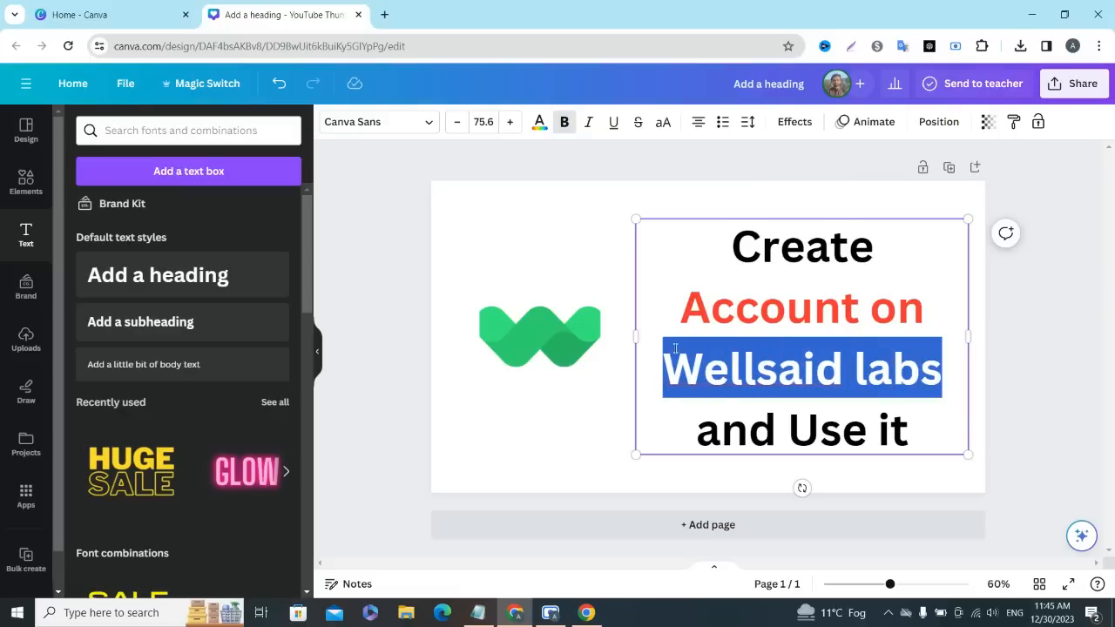
pyautogui.click(539, 123)
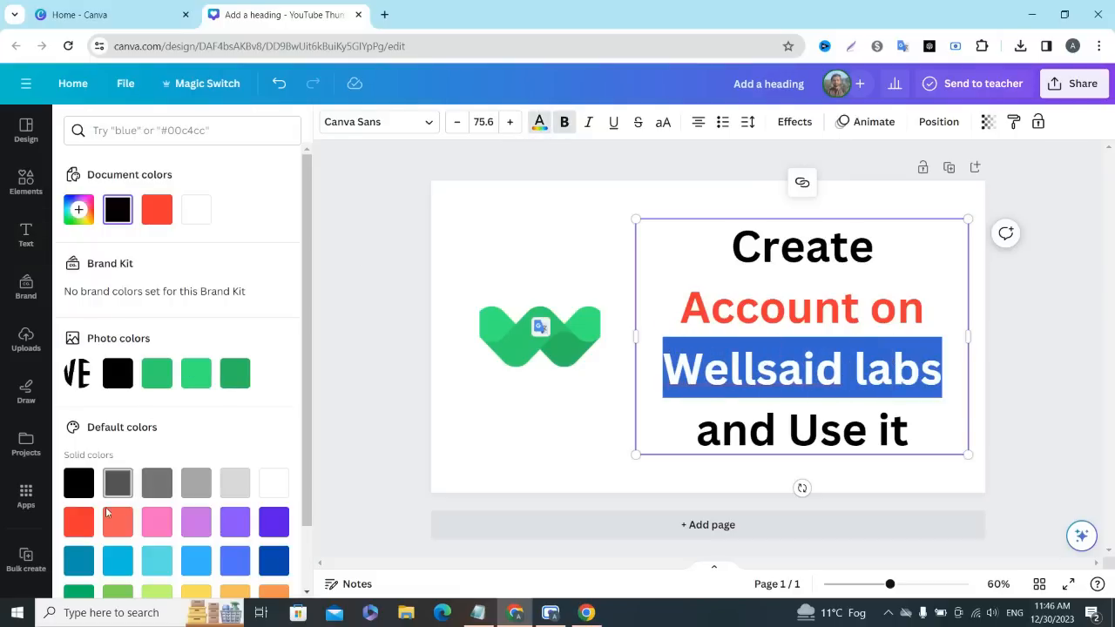
pyautogui.click(78, 520)
pyautogui.press('Escape')
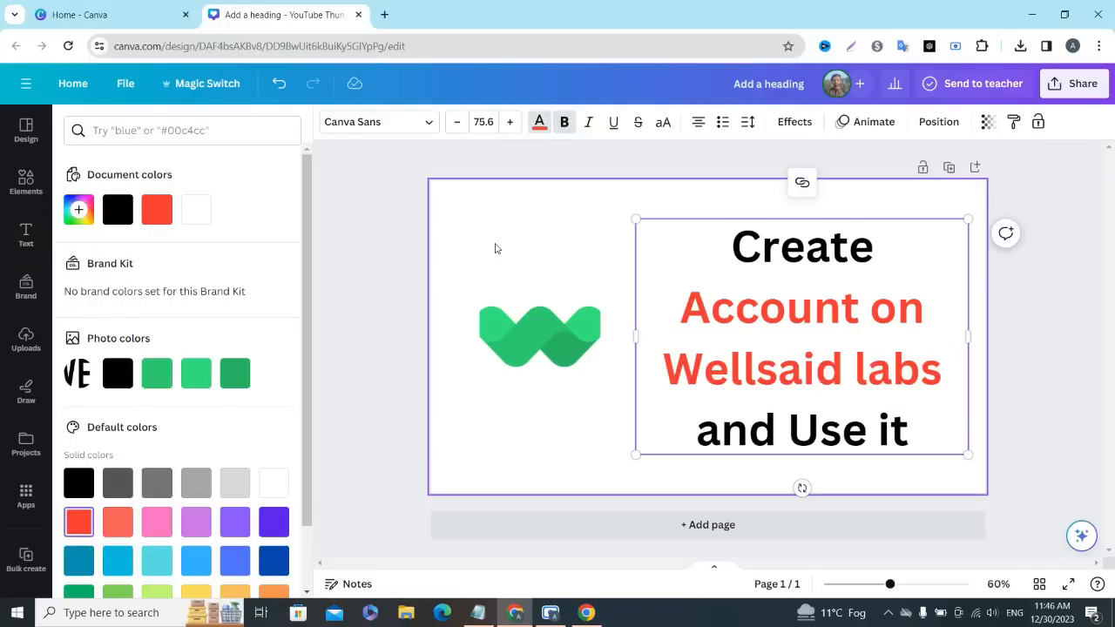
# - Set the whole heading's font to Archivo Black and nudge the green symbol slightly toward the text
pyautogui.click(378, 122)
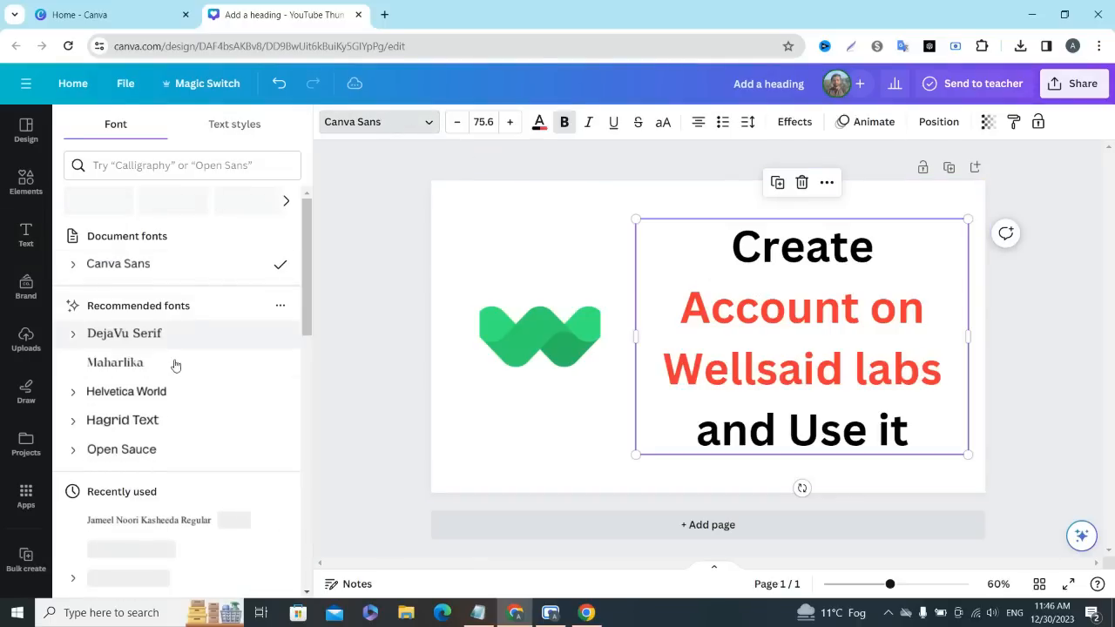
pyautogui.scroll(-3, 174, 364)
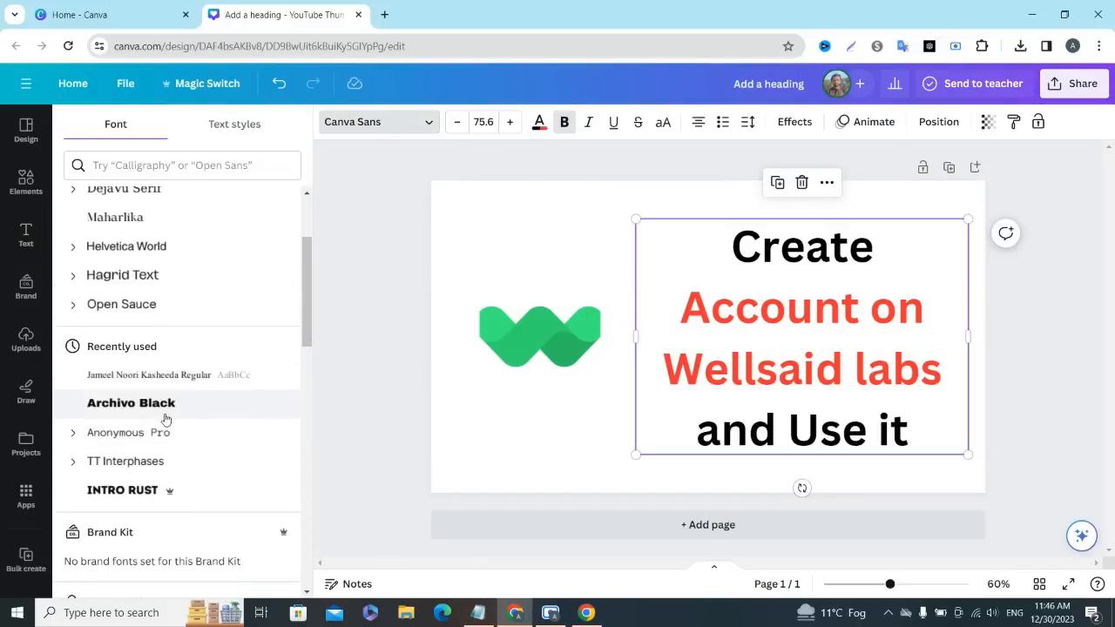
pyautogui.click(166, 414)
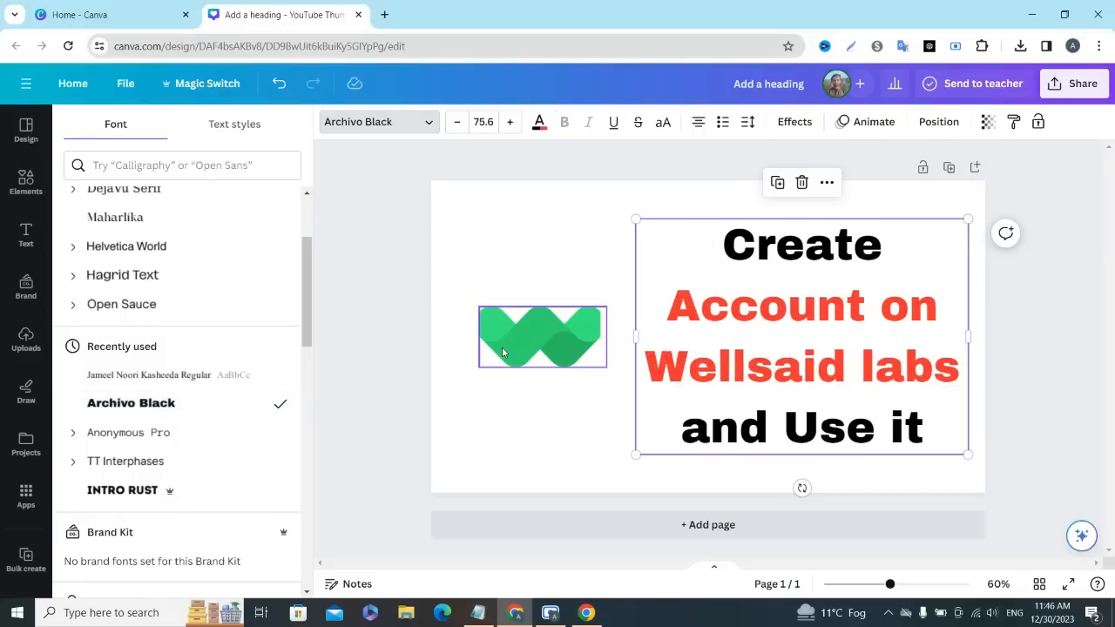
pyautogui.moveTo(503, 349); pyautogui.dragTo(505, 345)
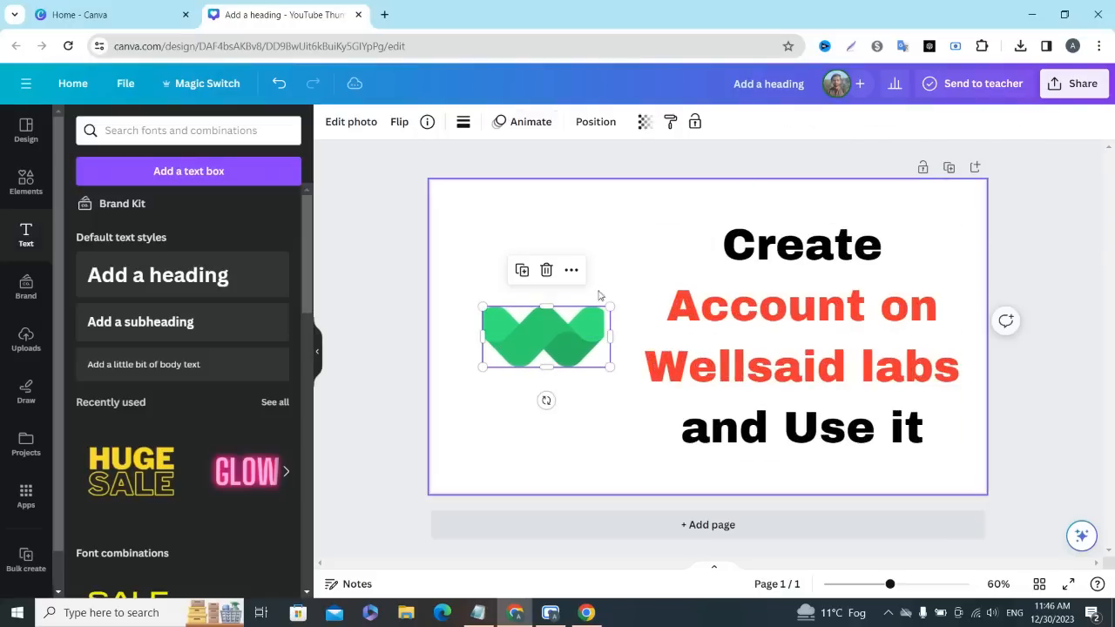
pyautogui.click(600, 244)
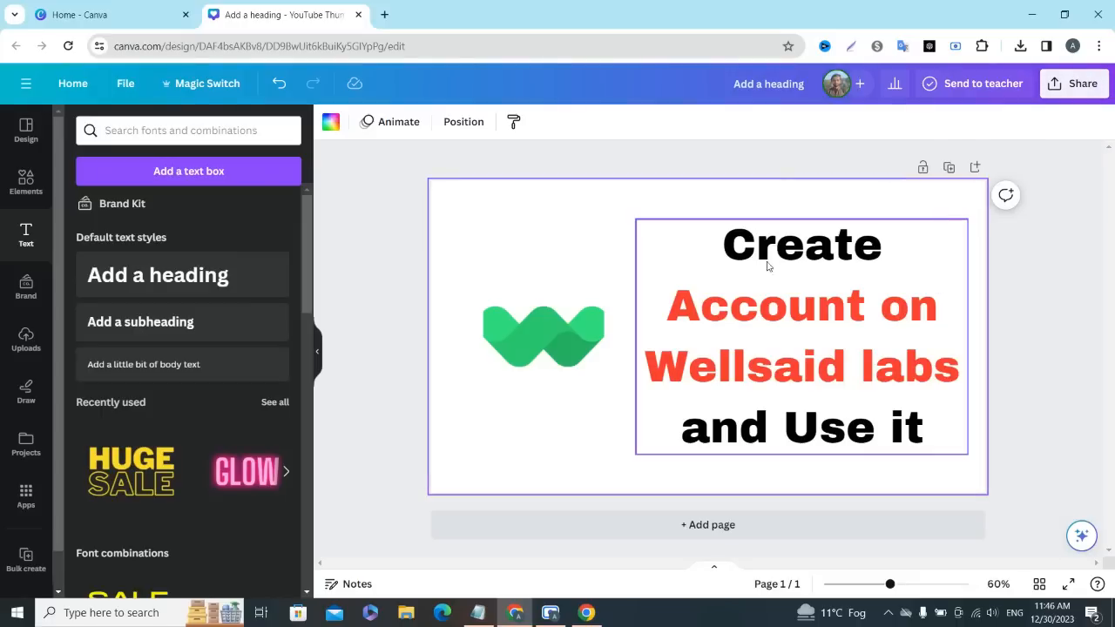
# - Download the thumbnail as a PNG at 1,280 × 720 px and check the browser's recent downloads for the file
pyautogui.click(1055, 88)
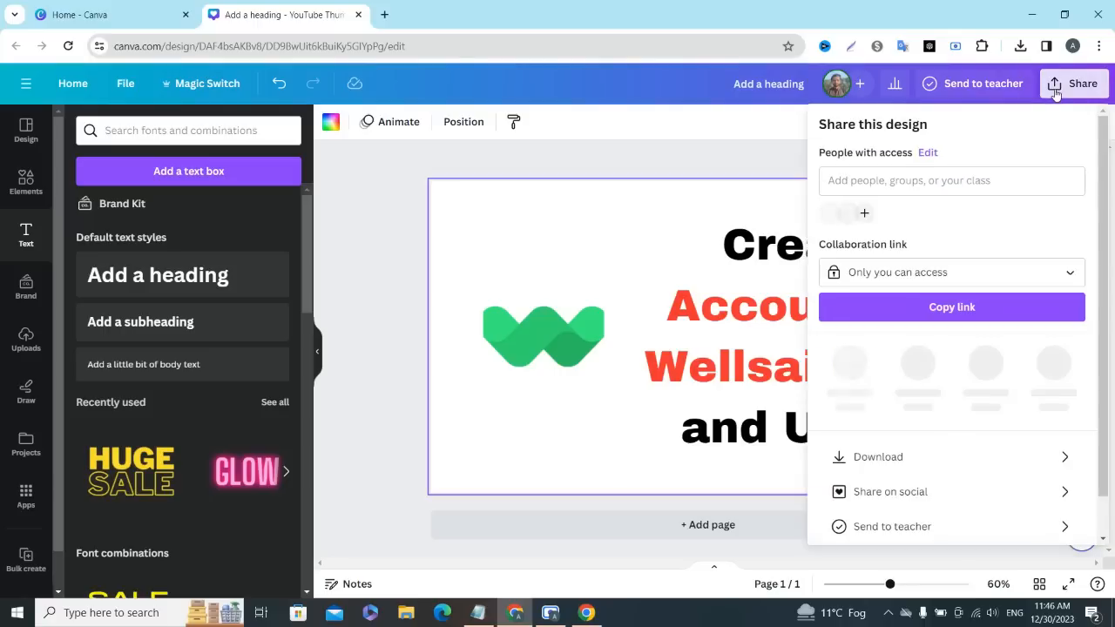
pyautogui.click(854, 449)
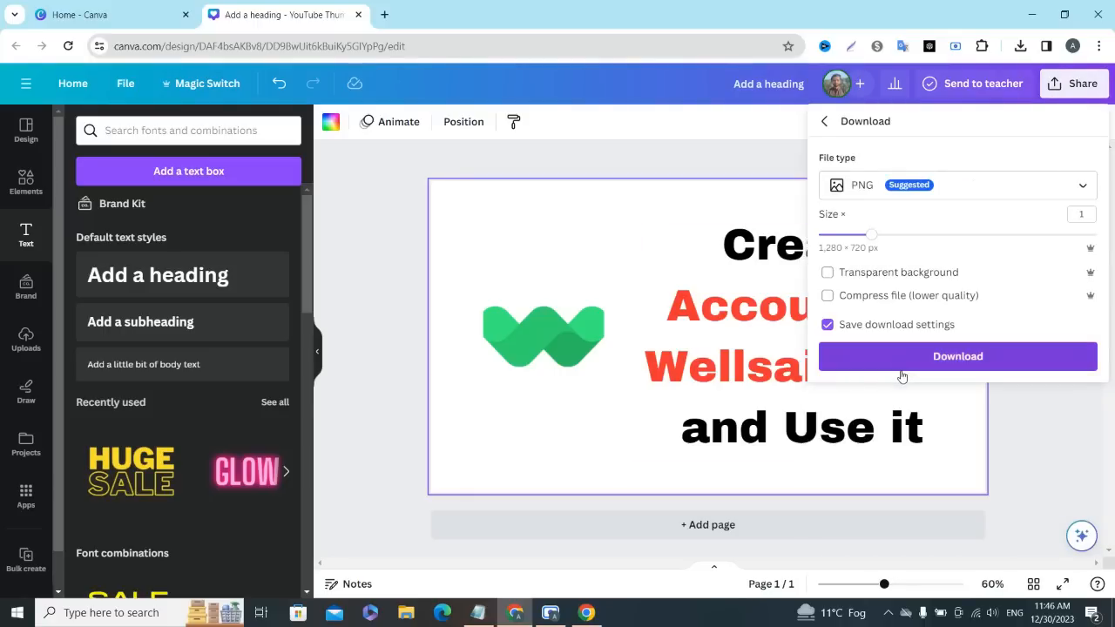
pyautogui.click(920, 359)
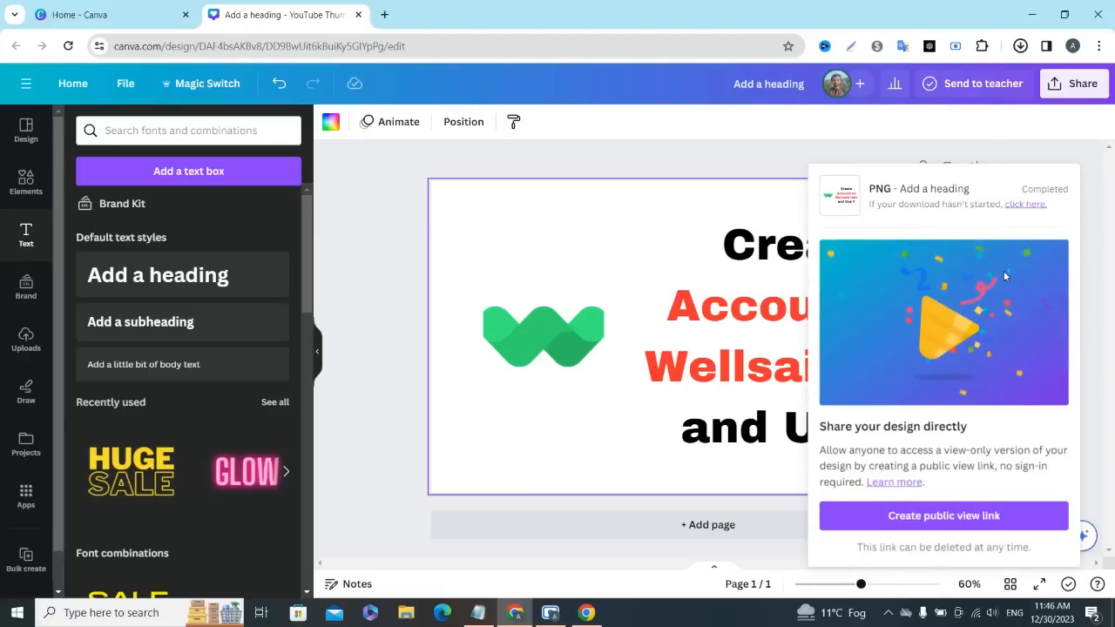
pyautogui.click(1024, 55)
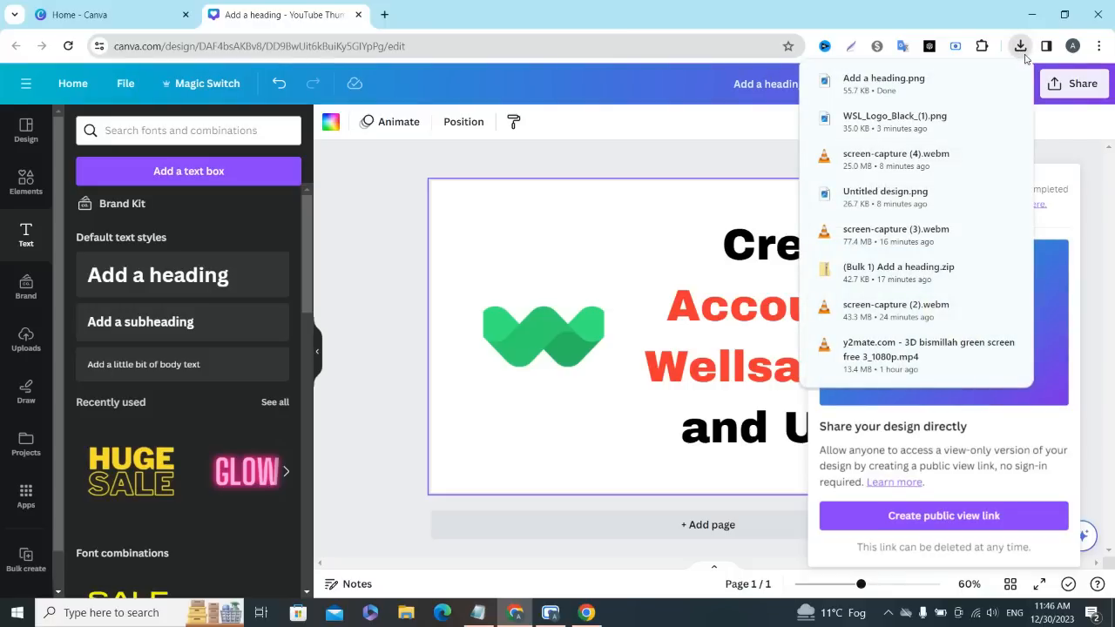
pyautogui.click(1021, 48)
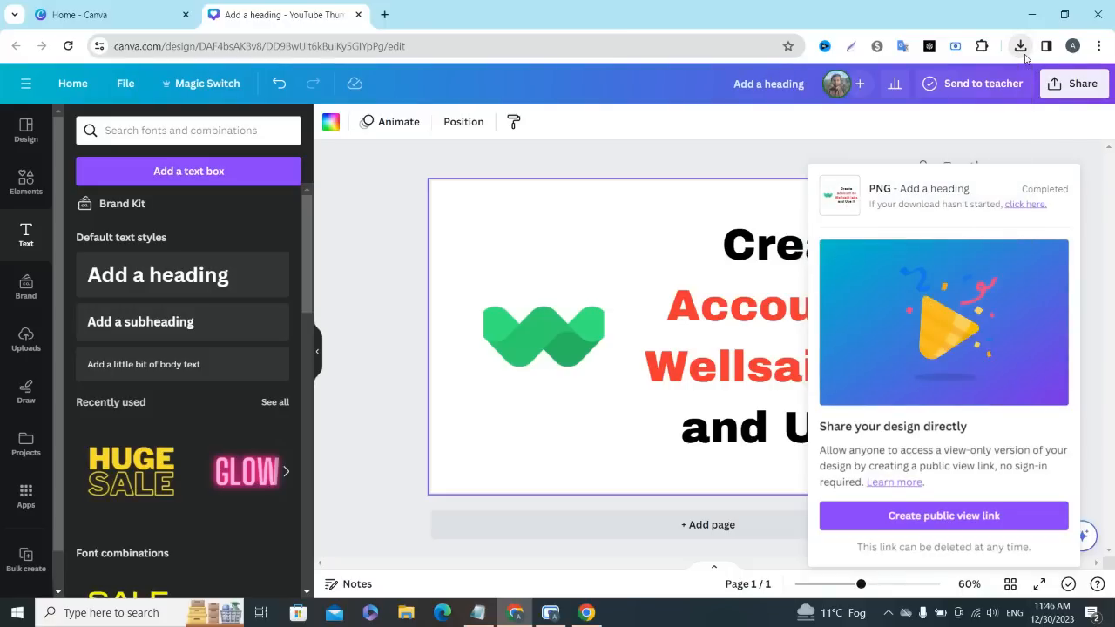